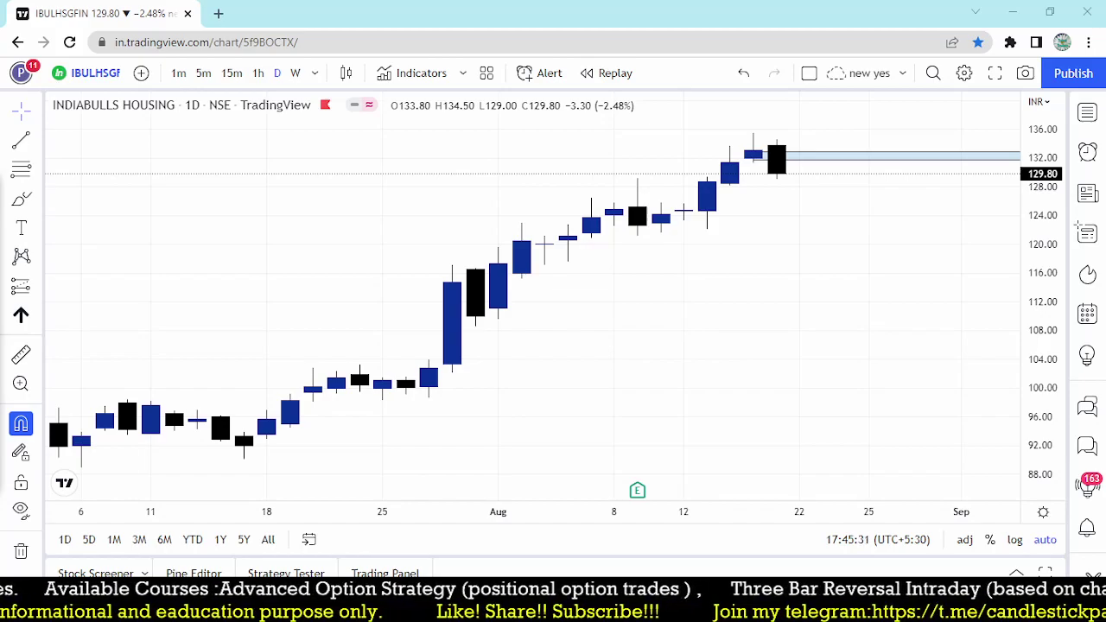
Step: Open chartink.com in a new browser tab and open the "Stock Selection for Tomorrow" dashboard from the Atlas page
left_click(218, 16)
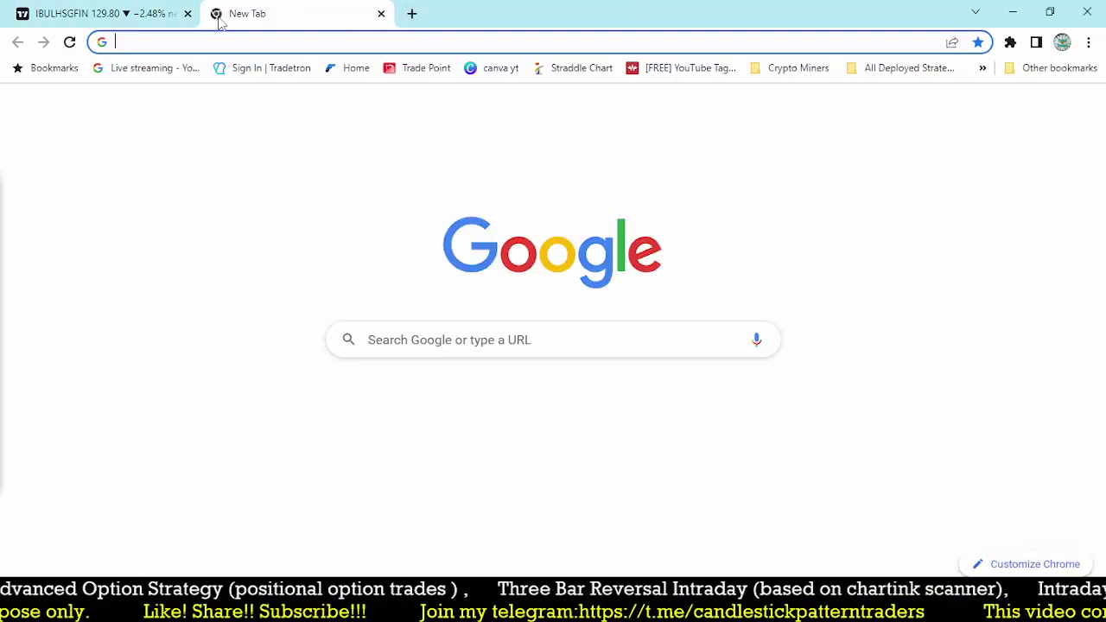
type("ch")
key("Return")
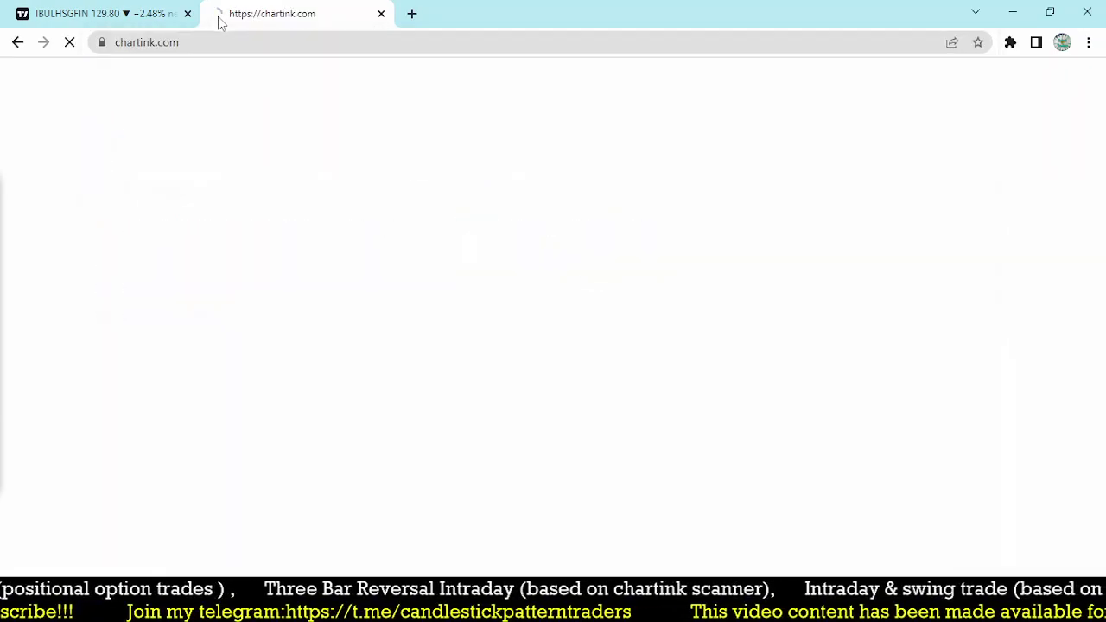
left_click(333, 78)
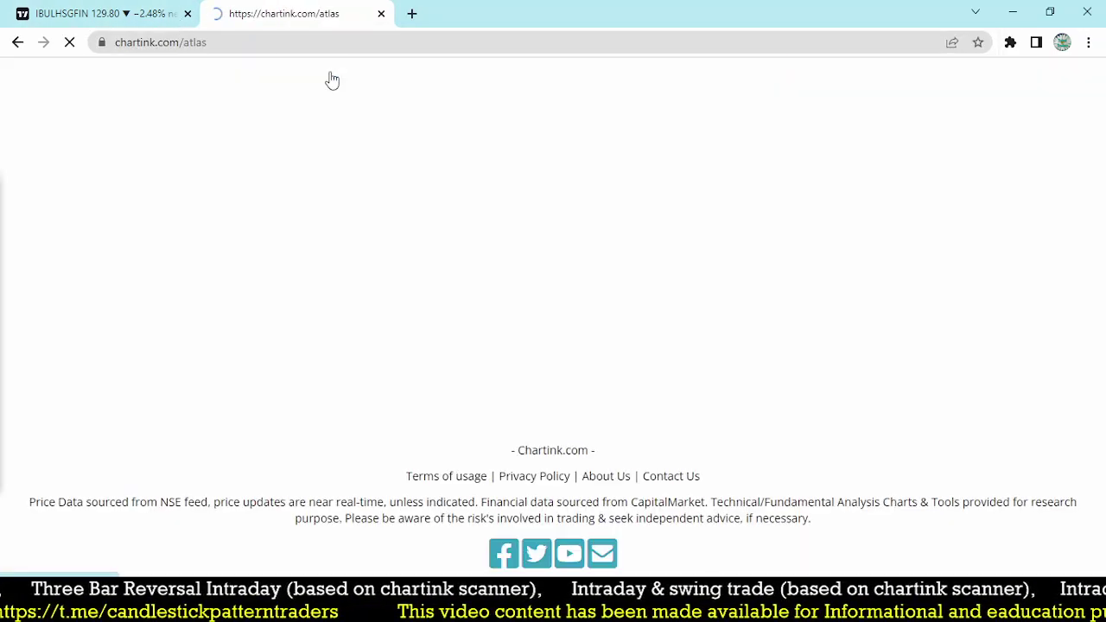
scroll(523, 256, "down", 6)
left_click(925, 118)
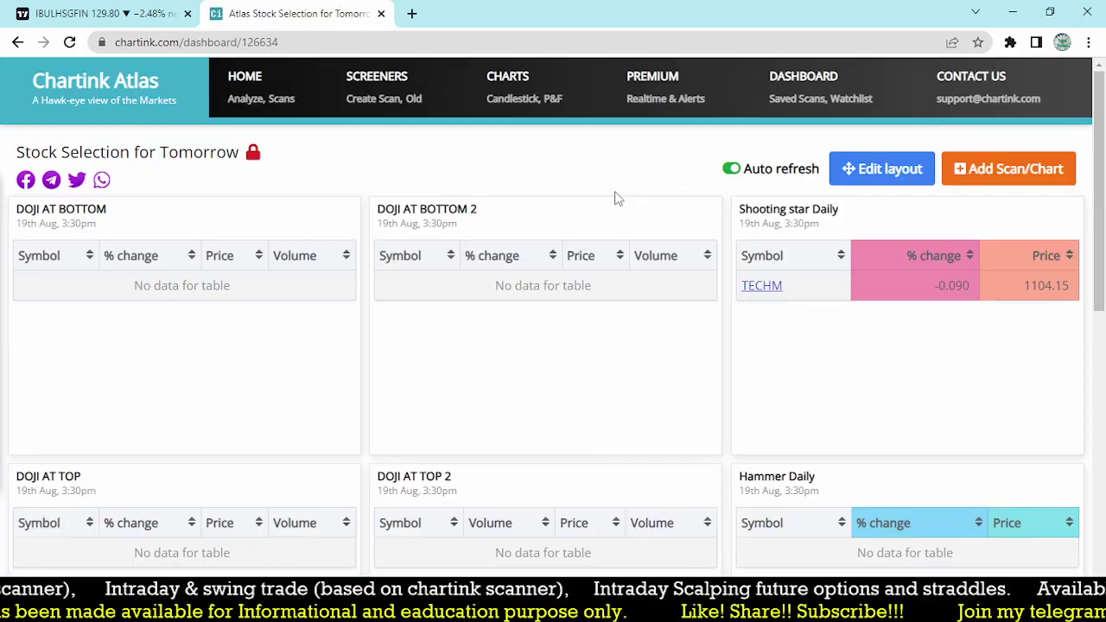
Step: Look through the Doji, Shooting star Daily and Hammer Daily scan widgets on the dashboard for listed stocks
scroll(614, 198, "down", 5)
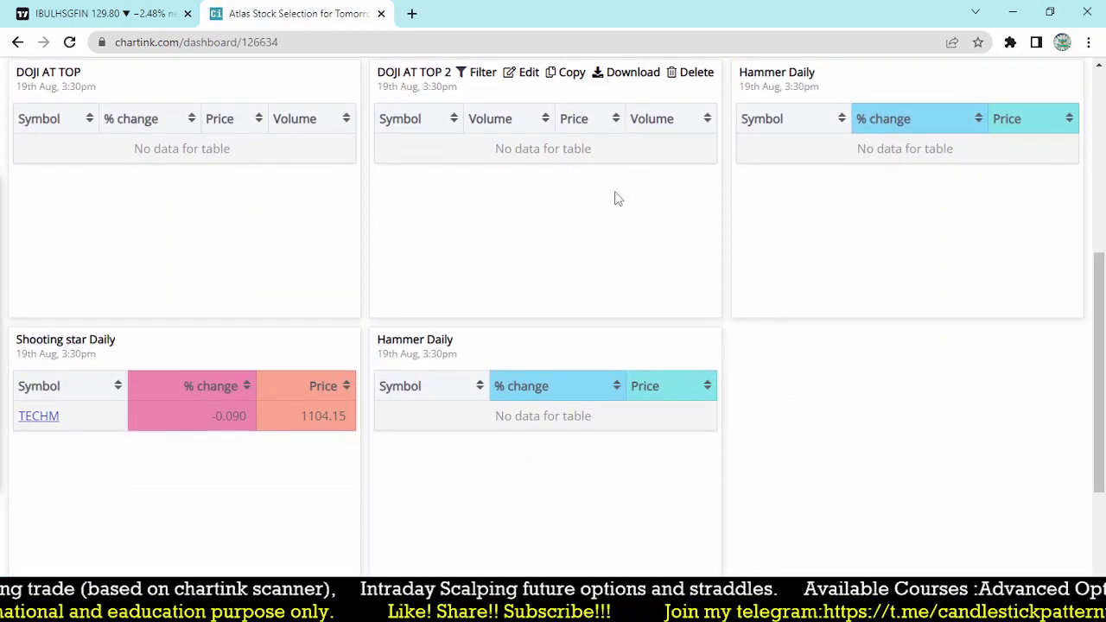
scroll(615, 198, "up", 5)
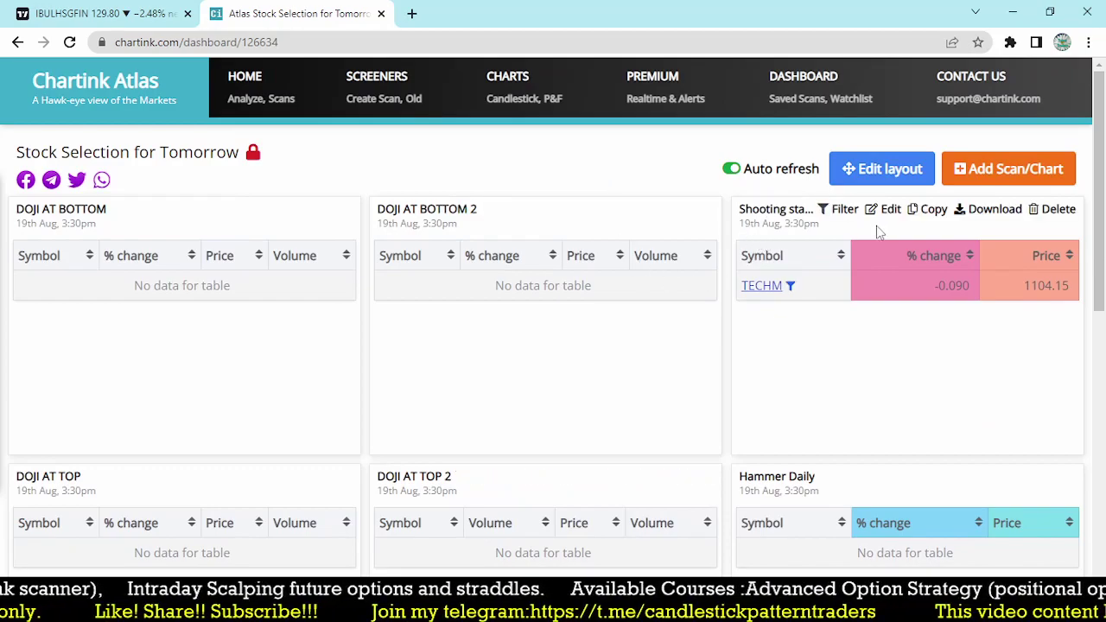
scroll(806, 467, "down", 2)
scroll(235, 439, "down", 2)
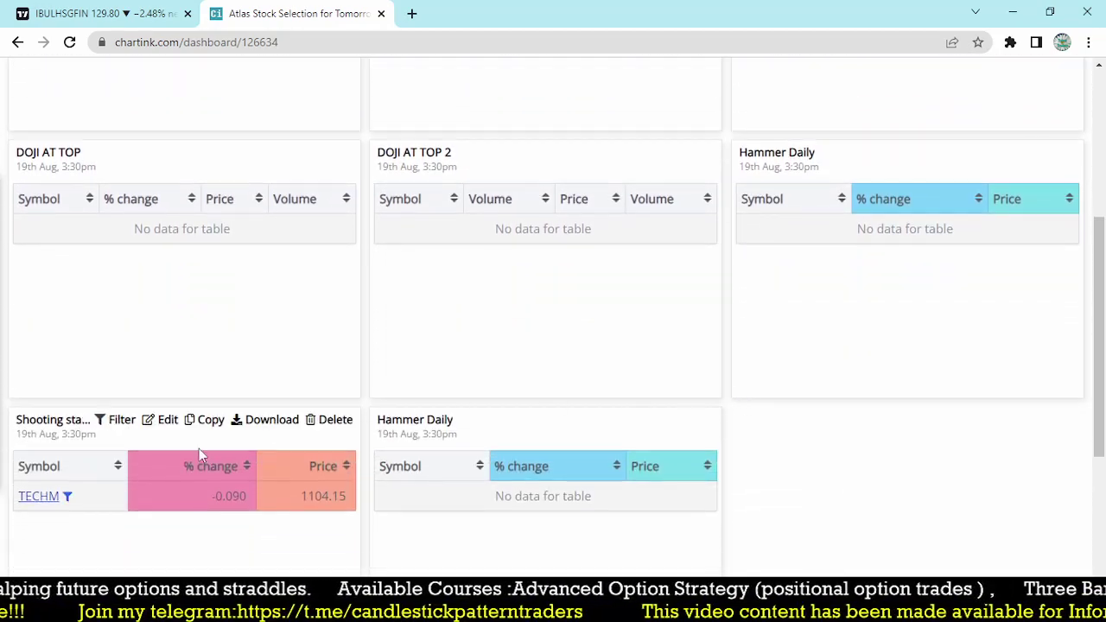
scroll(523, 343, "up", 2)
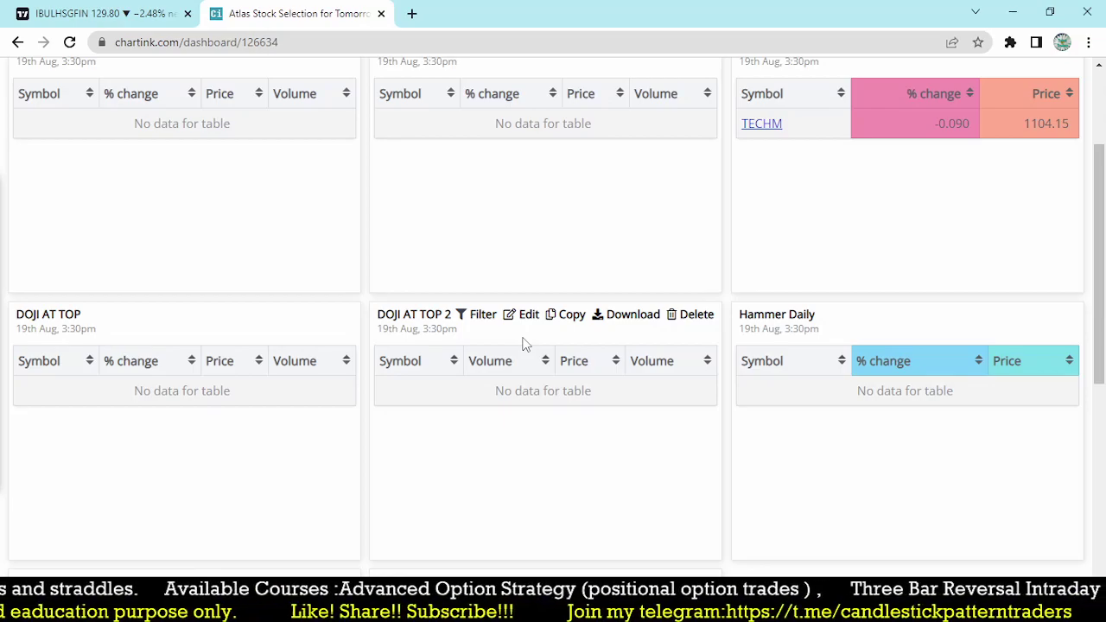
scroll(521, 343, "down", 4)
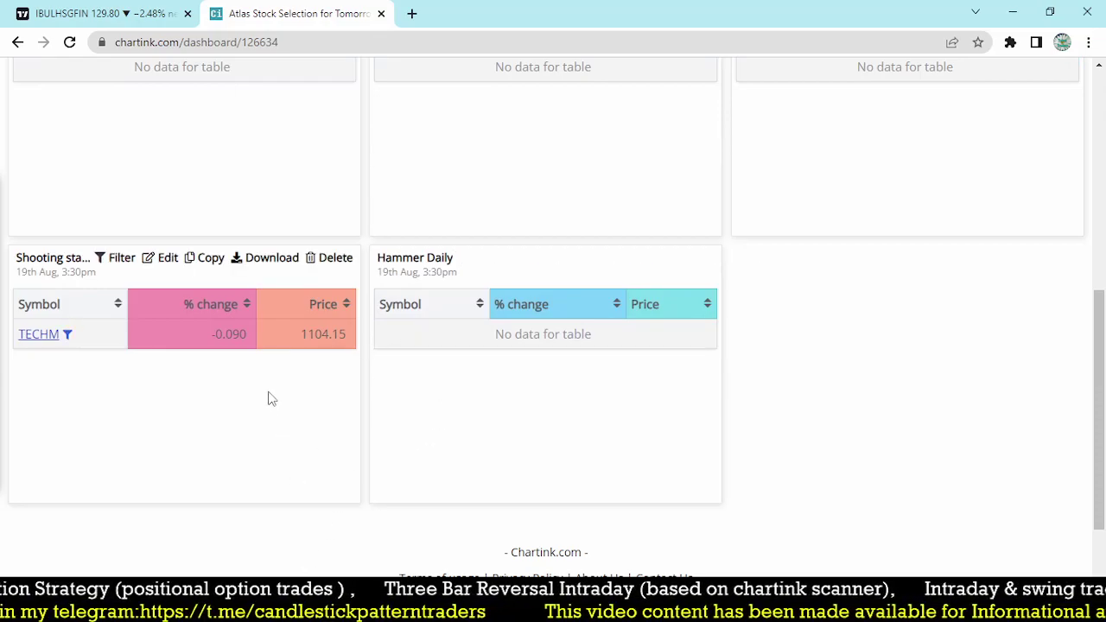
Step: Switch to the TradingView chart and load the TECHM symbol
left_click(76, 13)
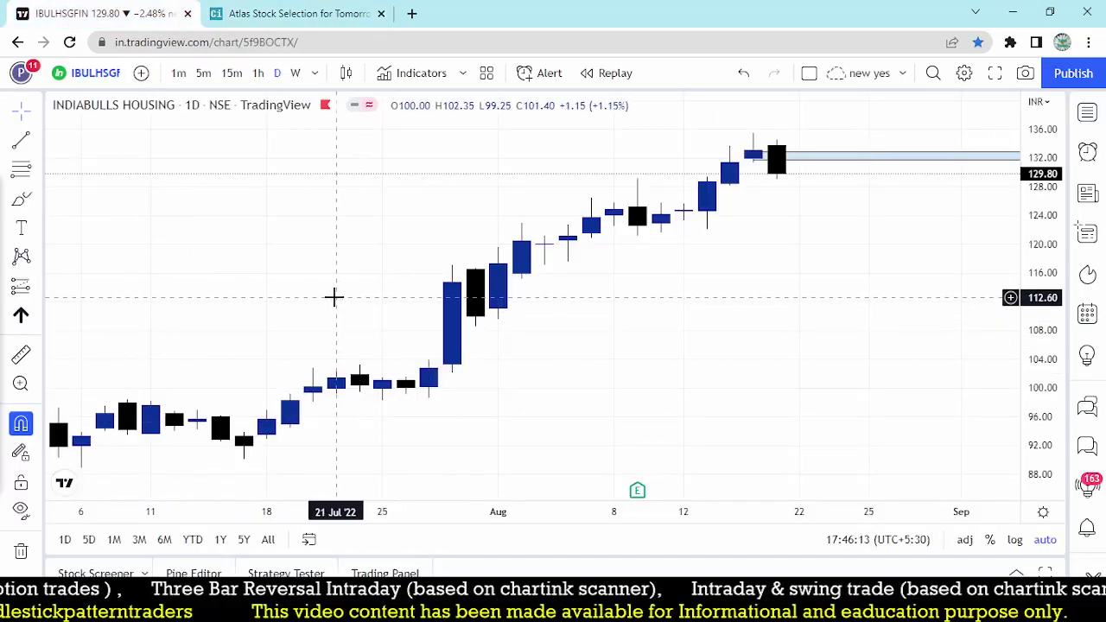
type("TEC")
key("Escape")
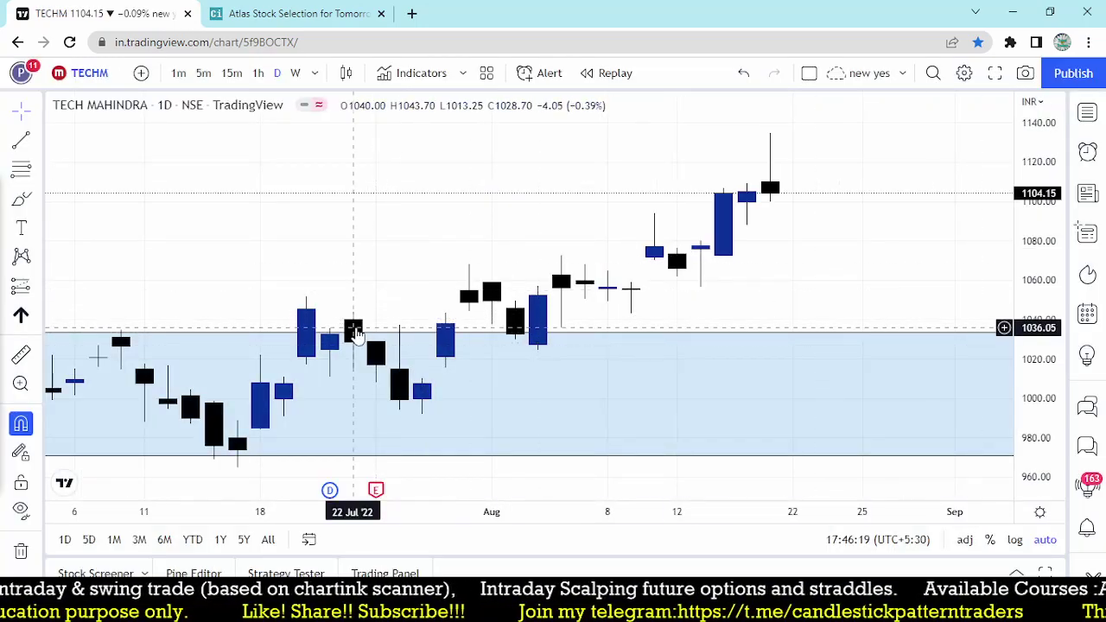
Step: Delete the blue shaded price zone that starts in mid-June from the TECHM daily chart
scroll(355, 333, "down", 6)
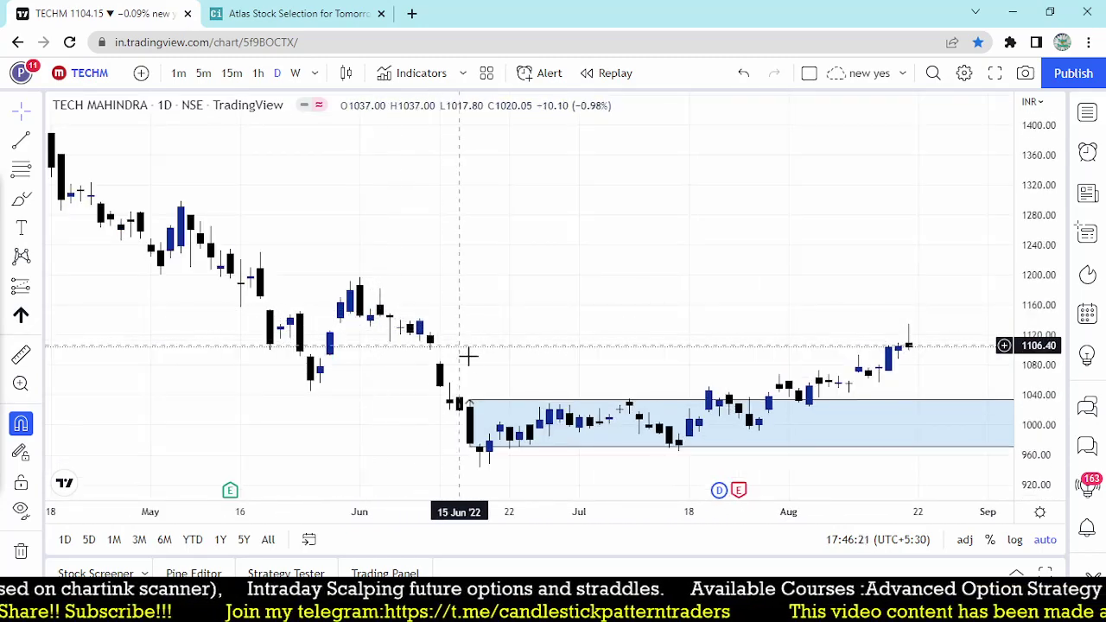
left_click(487, 408)
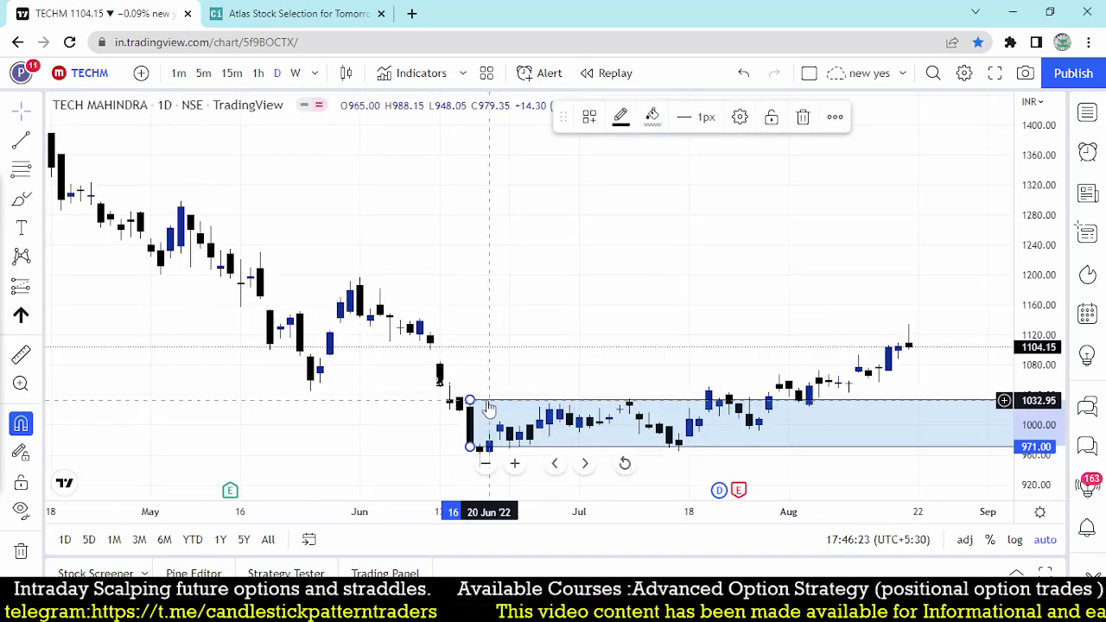
key("Delete")
scroll(489, 397, "up", 5)
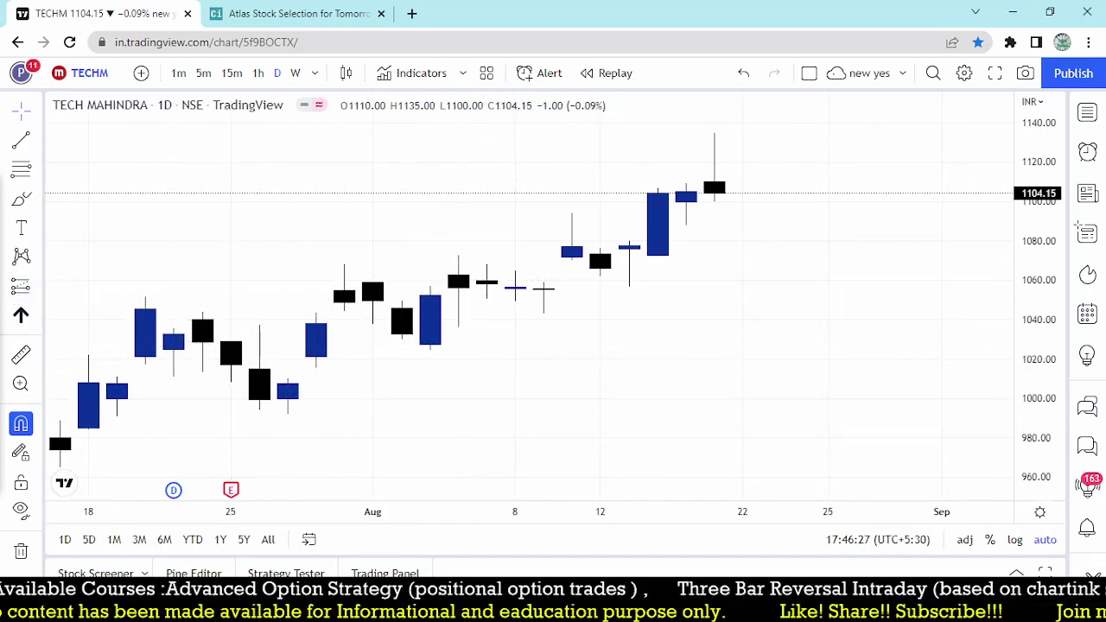
Step: Trace the July–August uptrend freehand and box the latest candle, clearing the annotations when finished
mouse_move(65, 429)
left_mouse_down()
mouse_move(187, 423)
mouse_move(501, 325)
mouse_move(582, 291)
mouse_move(669, 217)
mouse_move(665, 204)
left_mouse_up()
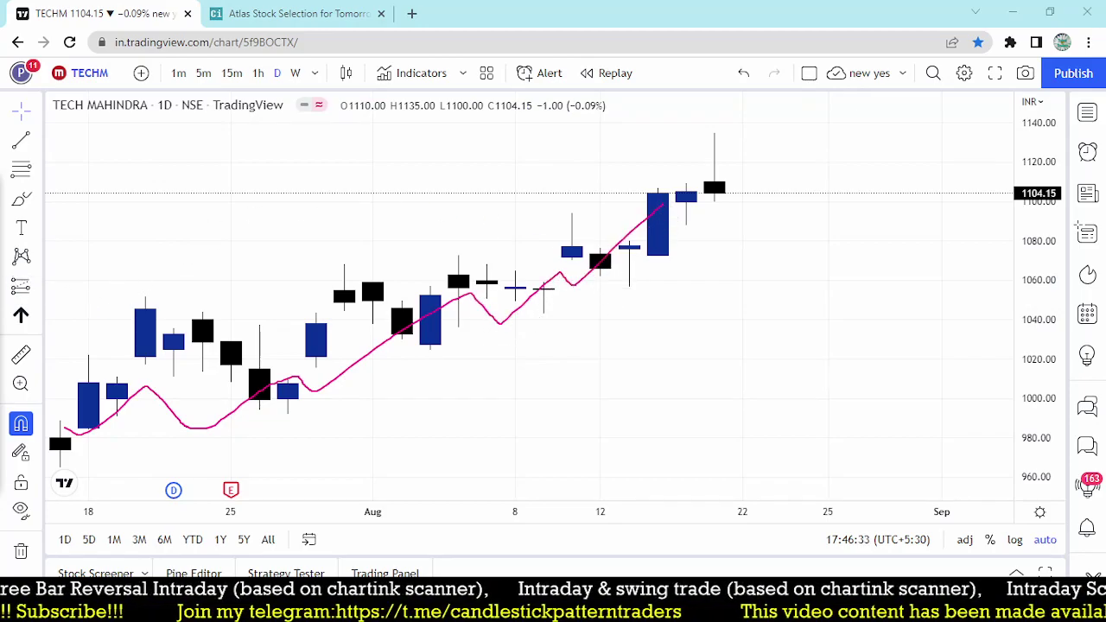
mouse_move(698, 123)
left_mouse_down()
mouse_move(705, 204)
mouse_move(739, 217)
left_mouse_up()
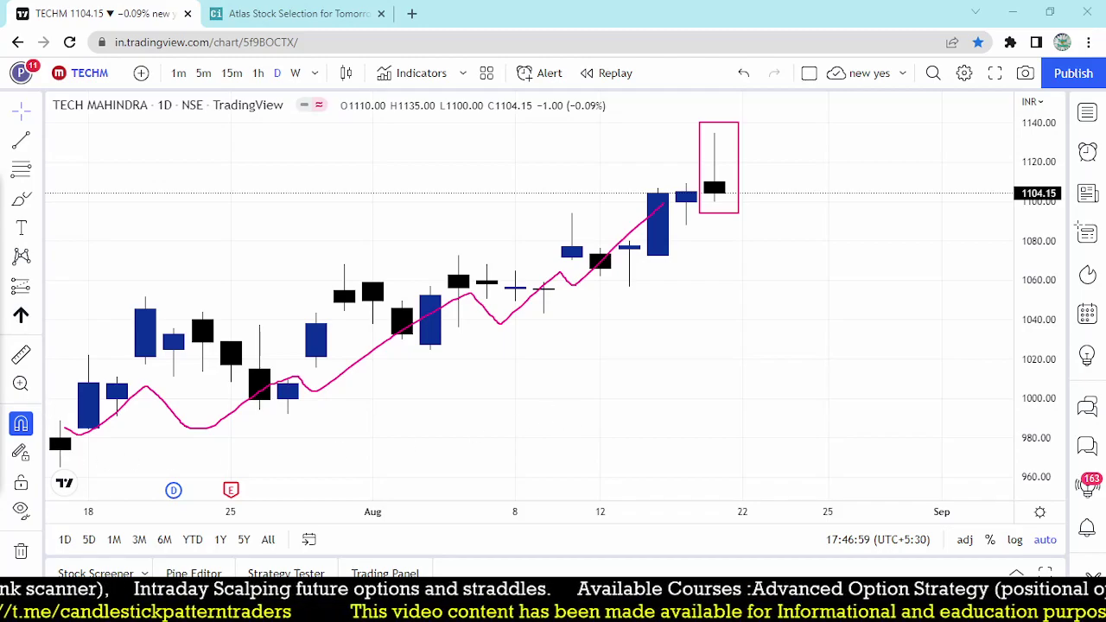
left_click(21, 508)
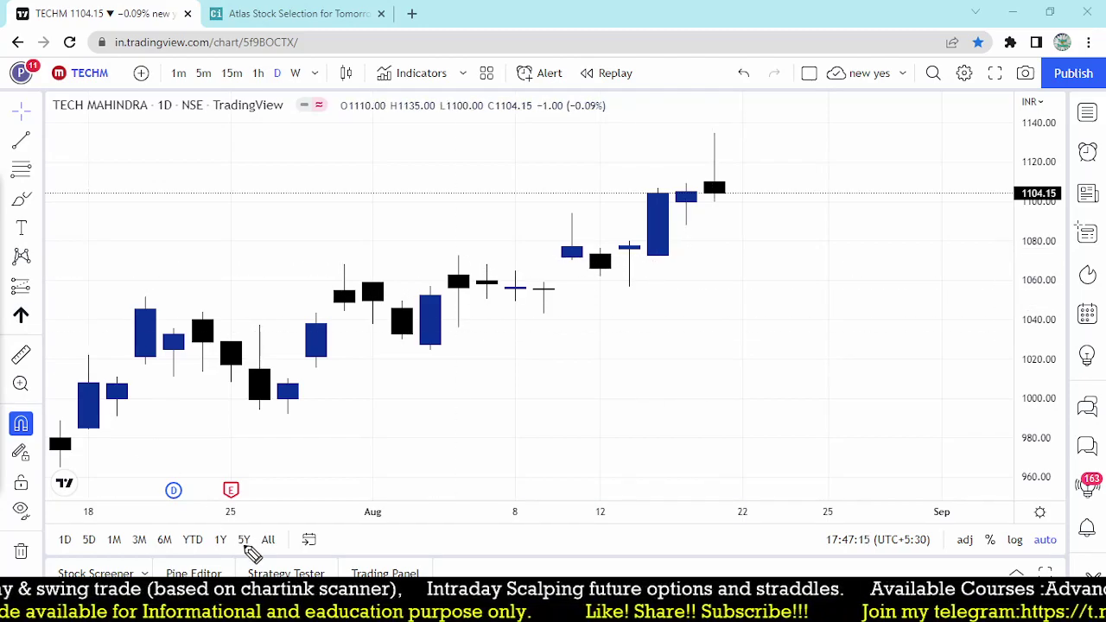
Step: Mark the latest candle's high and low freehand, labelling them 1135 and 1100, and write its range as 35
left_click_drag(735, 175, 781, 159)
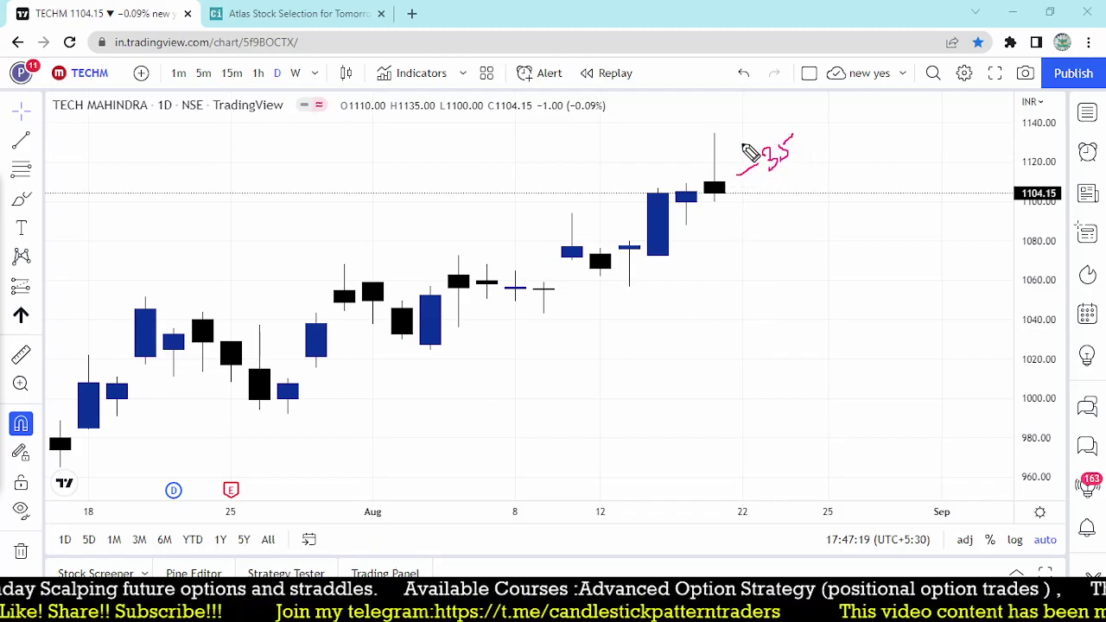
left_click_drag(702, 136, 743, 122)
left_click_drag(635, 132, 637, 149)
mouse_move(643, 128)
left_mouse_down()
mouse_move(645, 147)
mouse_move(667, 134)
mouse_move(665, 148)
left_mouse_up()
mouse_move(674, 110)
left_mouse_down()
mouse_move(671, 137)
mouse_move(682, 101)
left_mouse_up()
left_click_drag(691, 218, 735, 197)
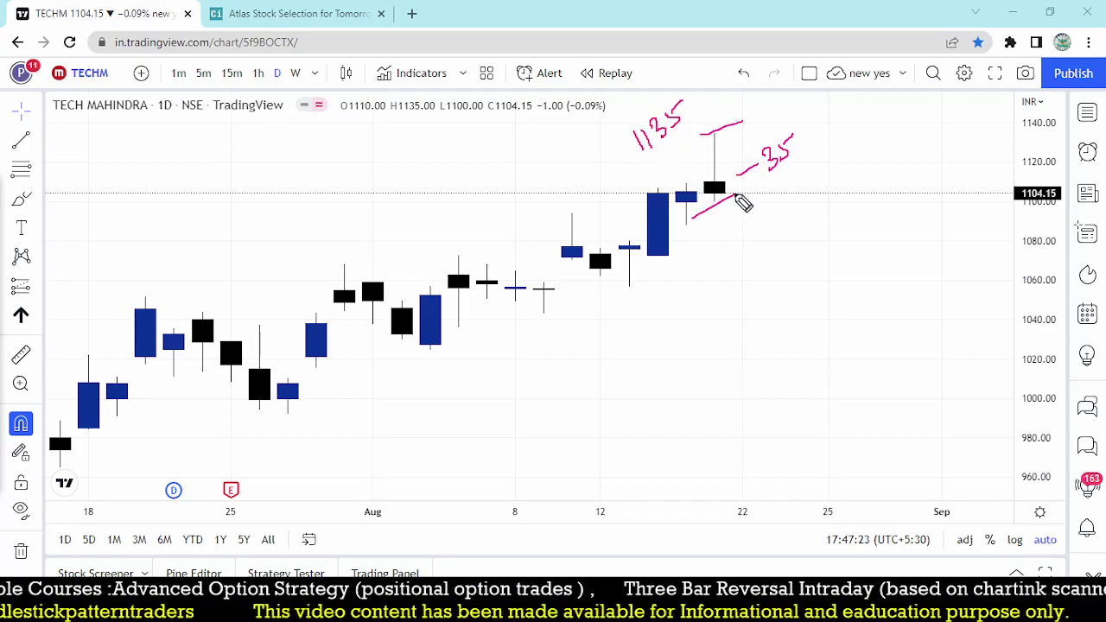
left_click_drag(672, 275, 667, 294)
mouse_move(681, 269)
left_mouse_down()
mouse_move(678, 289)
mouse_move(703, 271)
left_mouse_up()
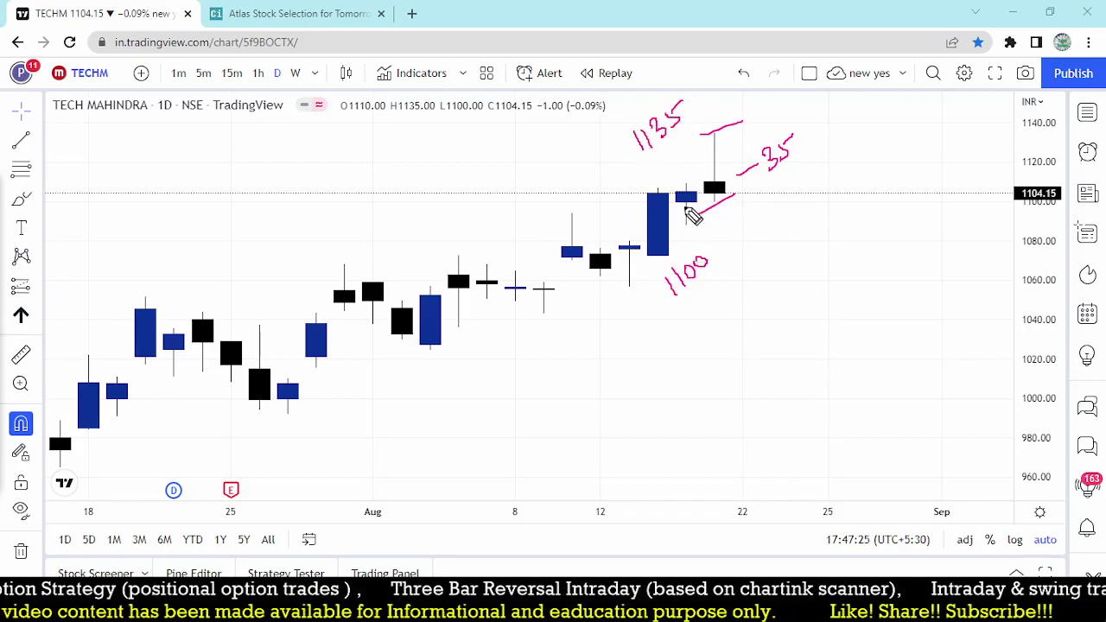
Step: Sketch a price breakdown through a horizontal line at the latest candle's low and write an underlined "Selling" beside it
mouse_move(806, 155)
left_mouse_down()
mouse_move(831, 152)
mouse_move(857, 208)
left_mouse_up()
left_click_drag(716, 201, 864, 200)
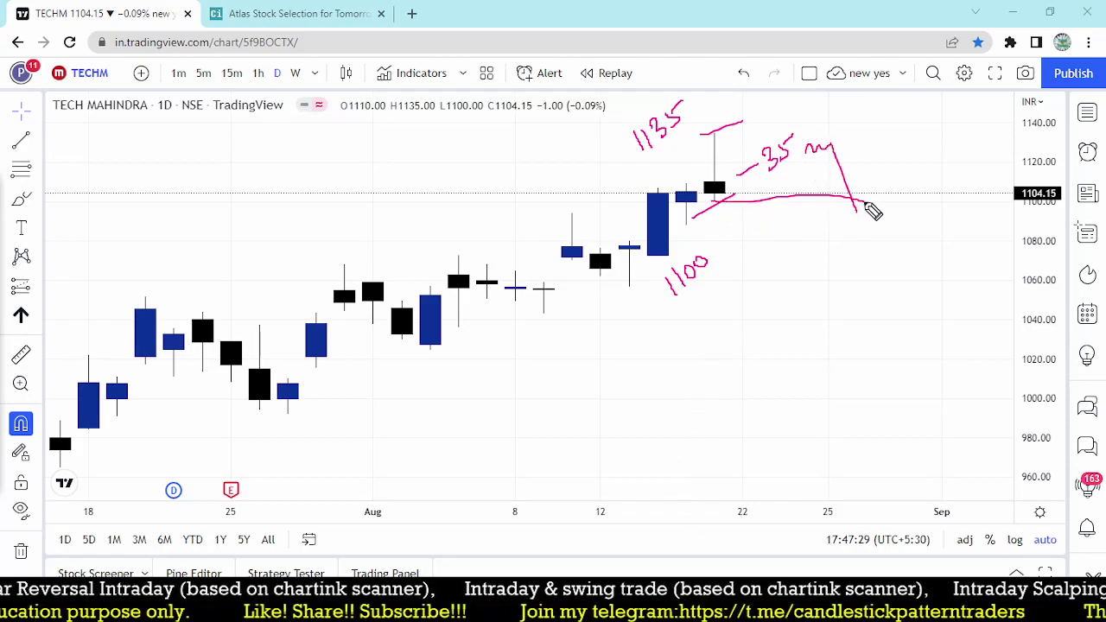
mouse_move(908, 162)
left_mouse_down()
mouse_move(893, 195)
mouse_move(919, 164)
mouse_move(953, 152)
mouse_move(977, 178)
left_mouse_up()
left_click_drag(913, 218, 980, 157)
Step: Draw the prior rising trend and a falling price path from the latest candle, clearing all annotations when finished
mouse_move(423, 335)
left_mouse_down()
mouse_move(621, 195)
mouse_move(635, 201)
left_mouse_up()
mouse_move(714, 143)
left_mouse_down()
mouse_move(706, 121)
mouse_move(691, 177)
mouse_move(720, 219)
mouse_move(702, 125)
mouse_move(684, 200)
mouse_move(741, 183)
mouse_move(780, 213)
mouse_move(823, 288)
left_mouse_up()
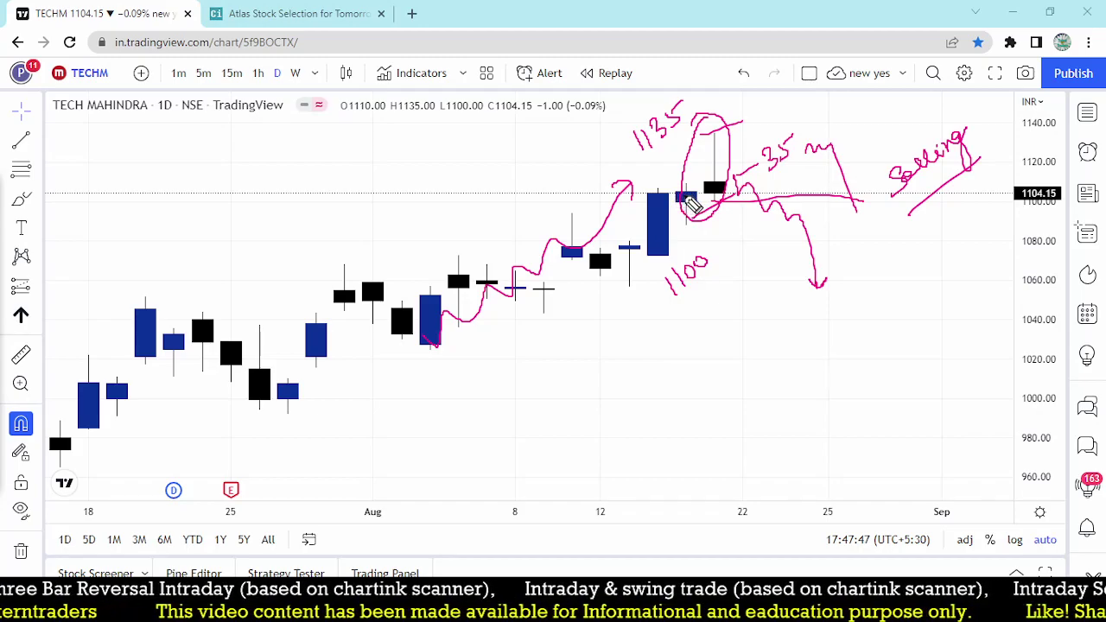
mouse_move(678, 313)
left_mouse_down()
mouse_move(744, 269)
mouse_move(739, 294)
left_mouse_up()
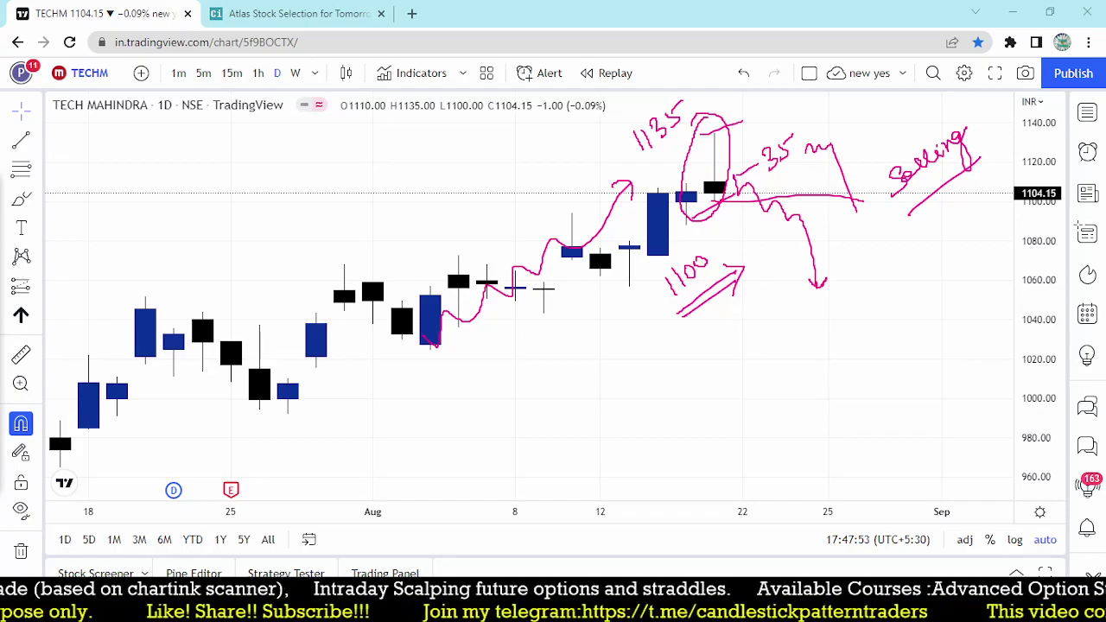
key("e")
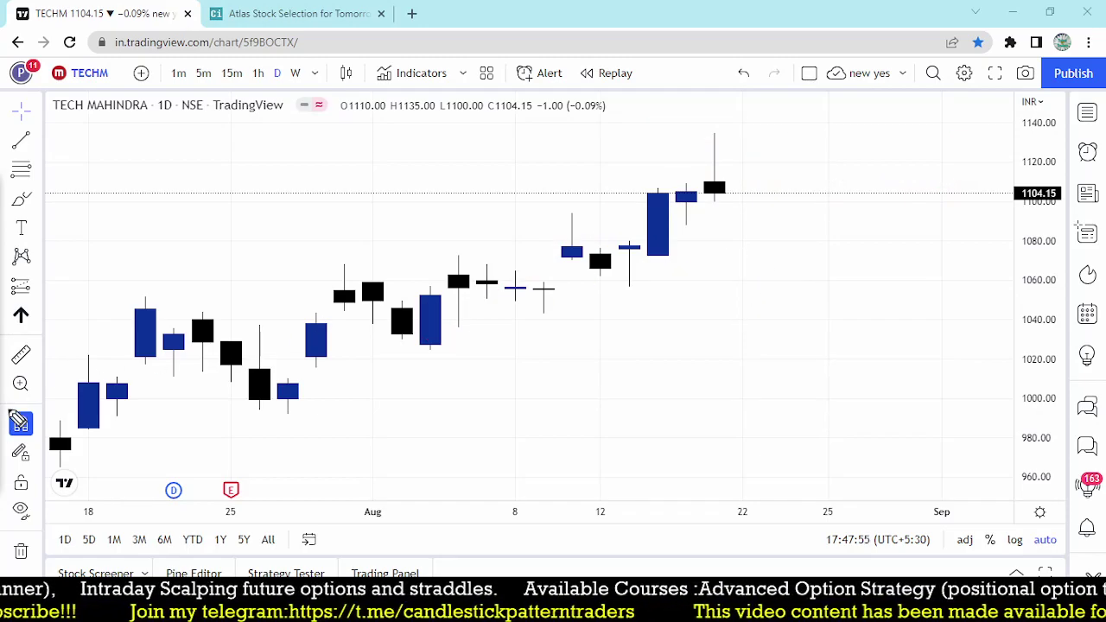
Step: Mark the latest candle's low as "Selling Entry 1100" and its high as "1135 STOP" with a circled "Buy" note
left_click_drag(699, 208, 748, 197)
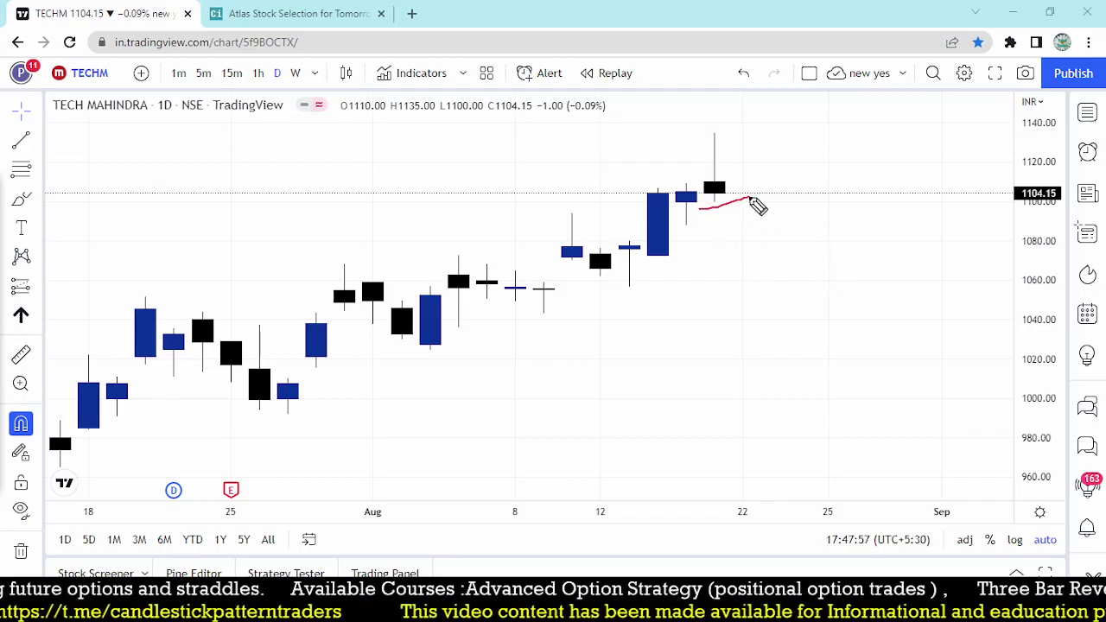
mouse_move(744, 243)
left_mouse_down()
mouse_move(771, 257)
mouse_move(825, 199)
mouse_move(876, 199)
mouse_move(930, 153)
mouse_move(924, 137)
left_mouse_up()
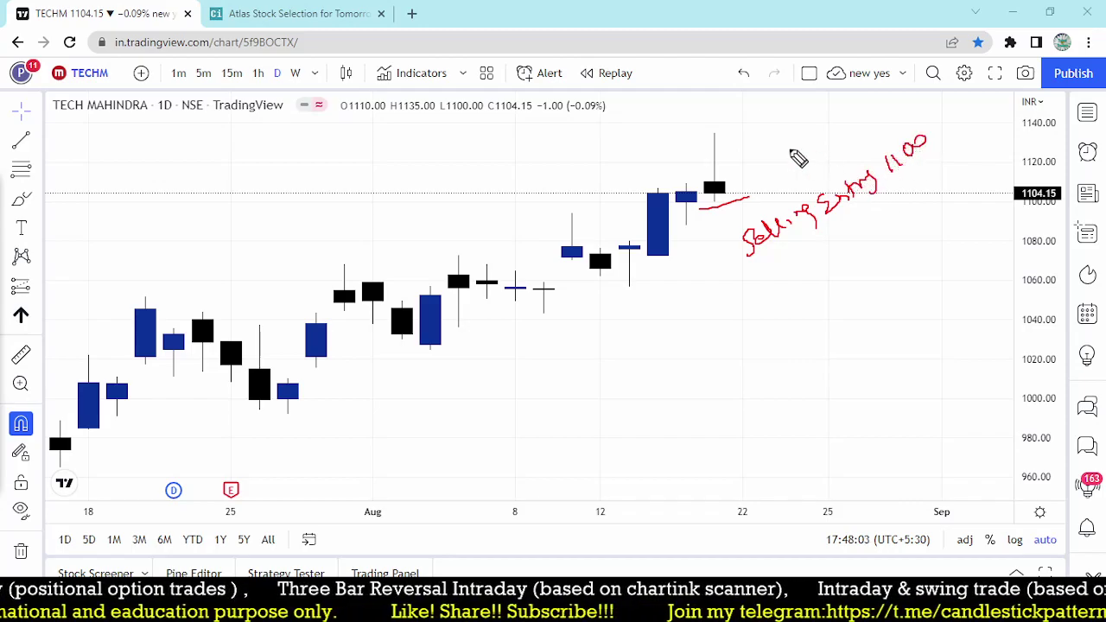
mouse_move(684, 145)
left_mouse_down()
mouse_move(783, 87)
mouse_move(819, 84)
mouse_move(842, 47)
mouse_move(877, 26)
left_mouse_up()
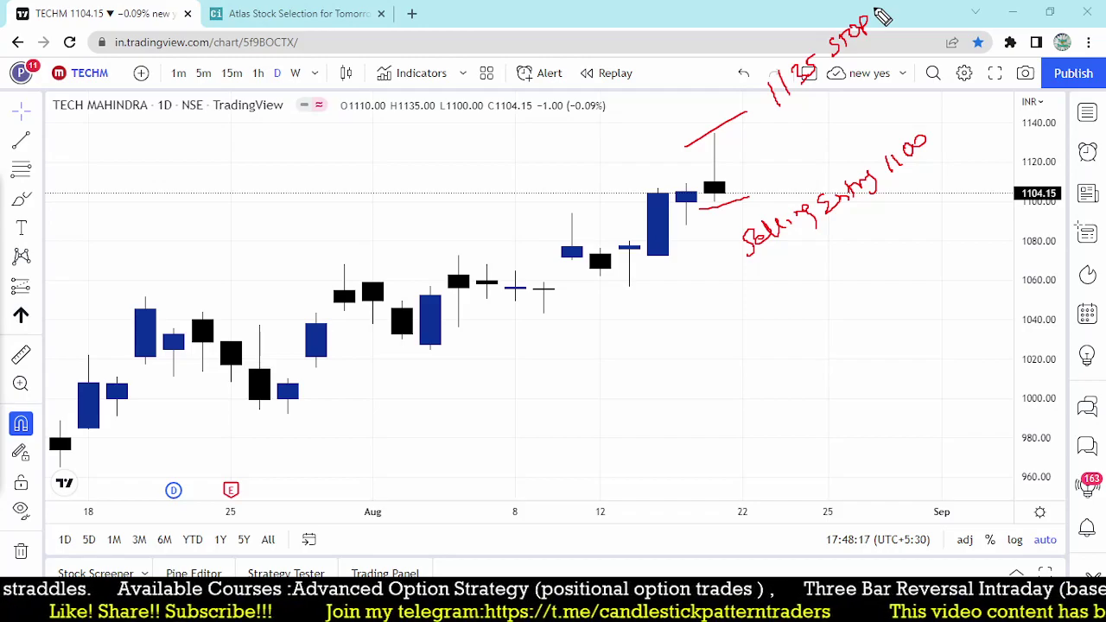
mouse_move(700, 137)
left_mouse_down()
mouse_move(822, 129)
mouse_move(814, 111)
mouse_move(808, 145)
left_mouse_up()
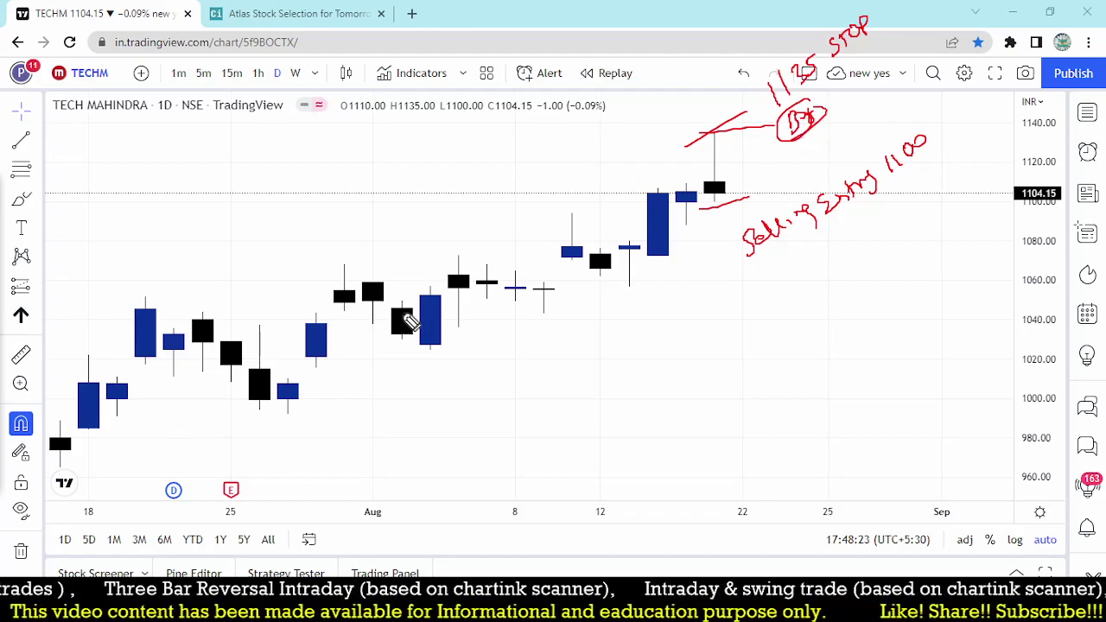
Step: Draw an uptrend arrow and lines beneath the mid-August low and latest candle, clearing all annotations when finished
mouse_move(298, 389)
left_mouse_down()
mouse_move(543, 254)
mouse_move(643, 177)
mouse_move(641, 189)
left_mouse_up()
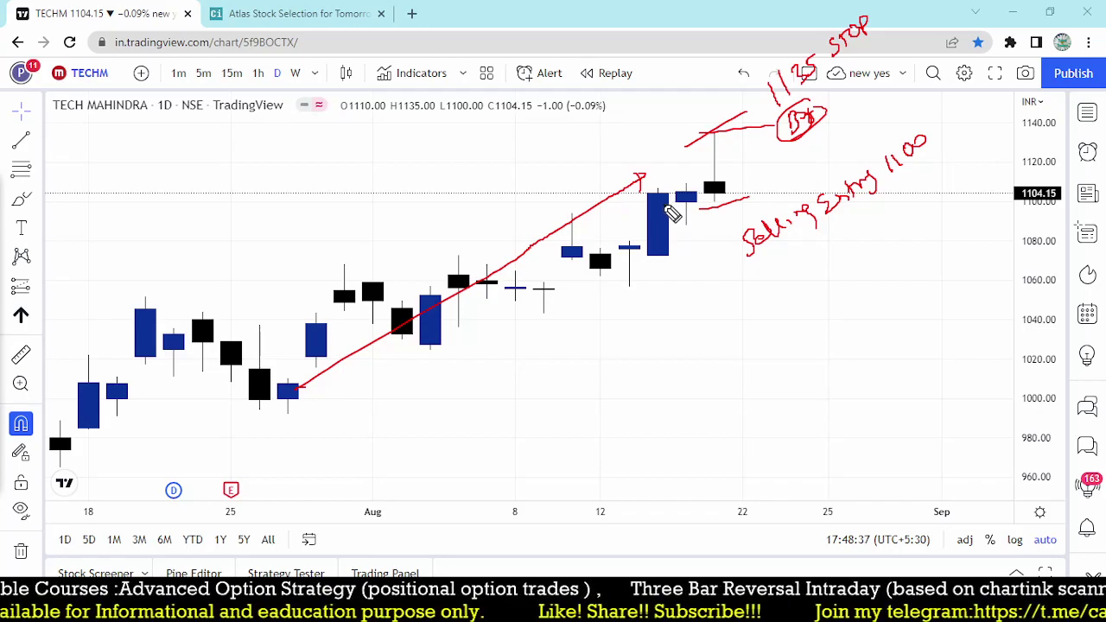
left_click_drag(614, 304, 838, 289)
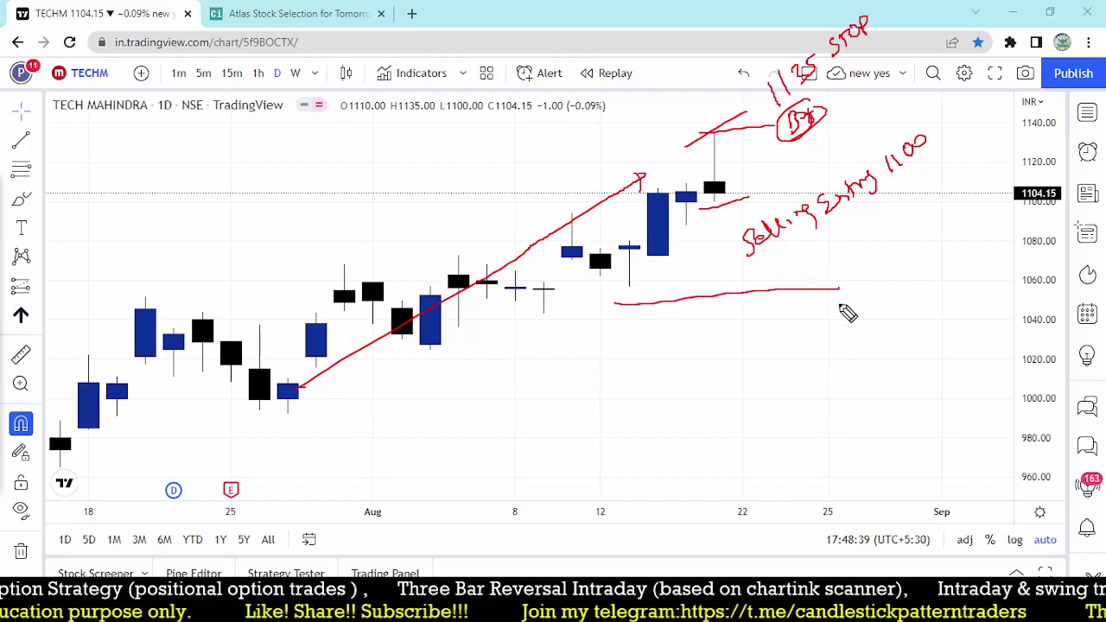
left_click_drag(702, 206, 748, 198)
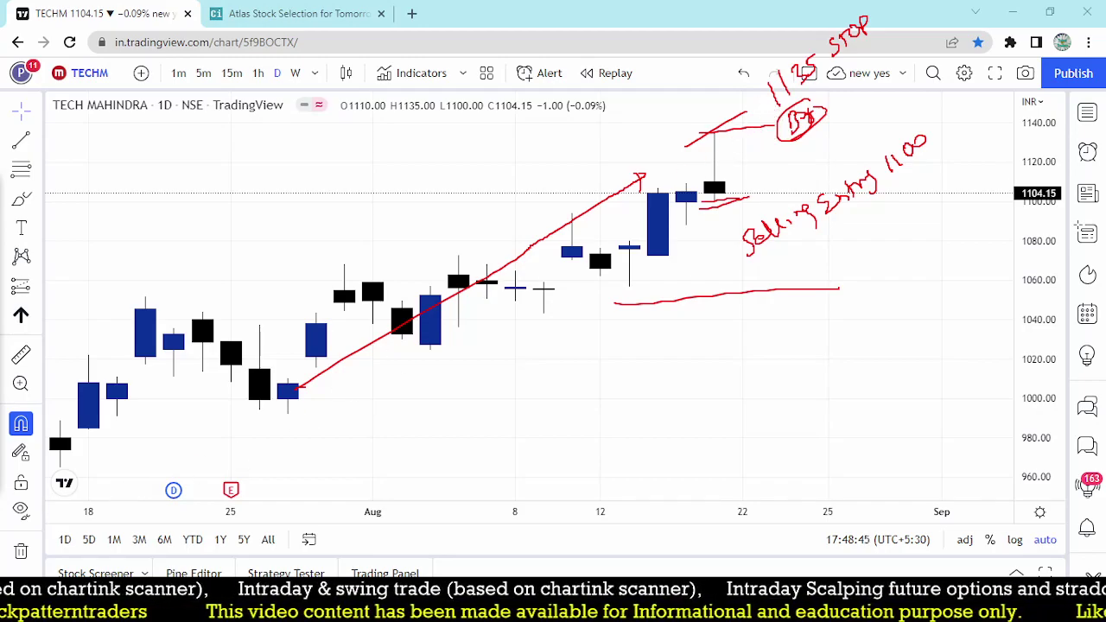
key("Escape")
Step: Sketch price falling through the latest candle's low and write underlined "1100" and "Short" notes, clearing the annotations when finished
mouse_move(705, 203)
left_mouse_down()
mouse_move(741, 204)
mouse_move(772, 185)
mouse_move(800, 268)
mouse_move(820, 193)
left_mouse_up()
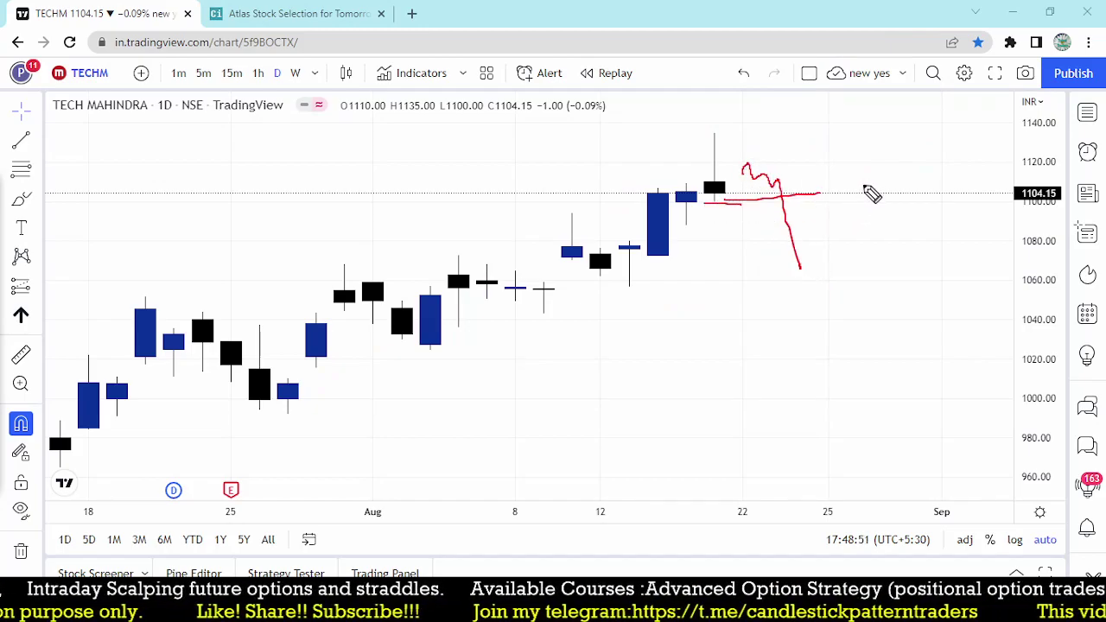
mouse_move(851, 172)
left_mouse_down()
mouse_move(855, 198)
mouse_move(887, 162)
left_mouse_up()
left_click_drag(860, 218, 920, 175)
mouse_move(890, 221)
left_mouse_down()
mouse_move(875, 258)
mouse_move(923, 226)
mouse_move(950, 185)
left_mouse_up()
left_click_drag(889, 276, 993, 197)
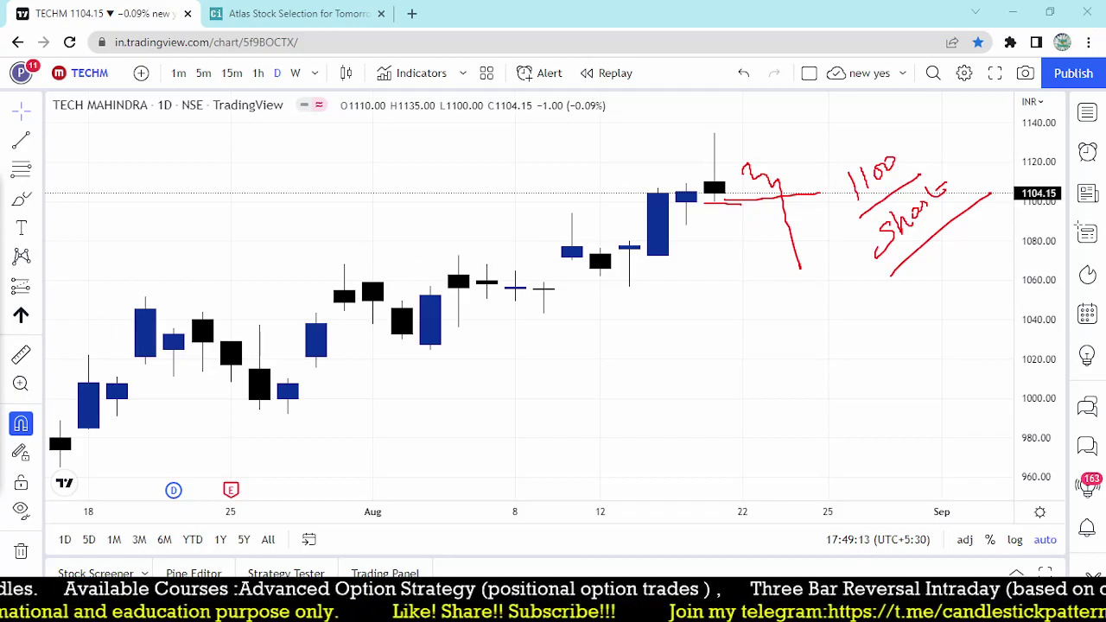
key("Escape")
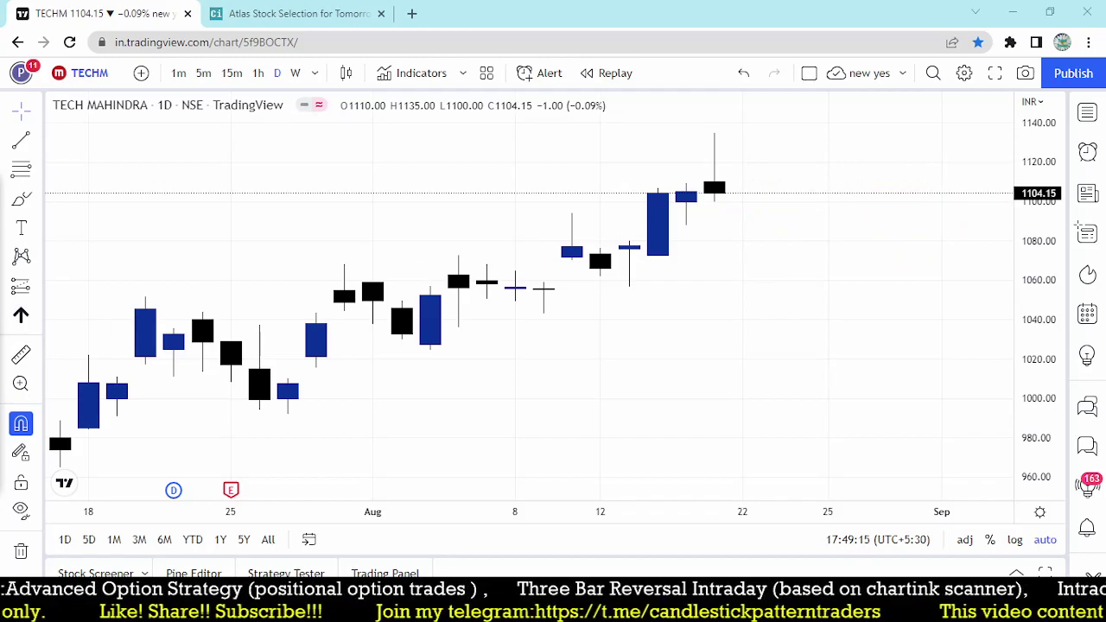
Step: Switch back to Chartink and return from the stock selection dashboard to the Atlas dashboard list
left_click(278, 13)
left_click(24, 45)
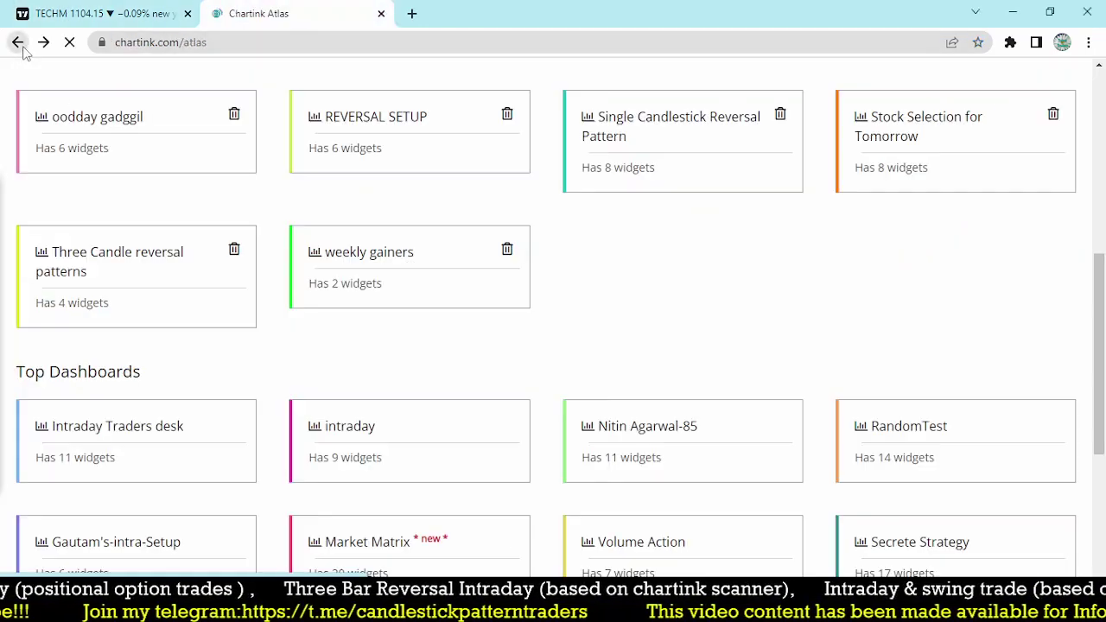
Step: Open the saved scan "Shooting star by talent trades" from the scans dashboard and review its filters and matching stocks
scroll(794, 220, "up", 10)
left_click(806, 83)
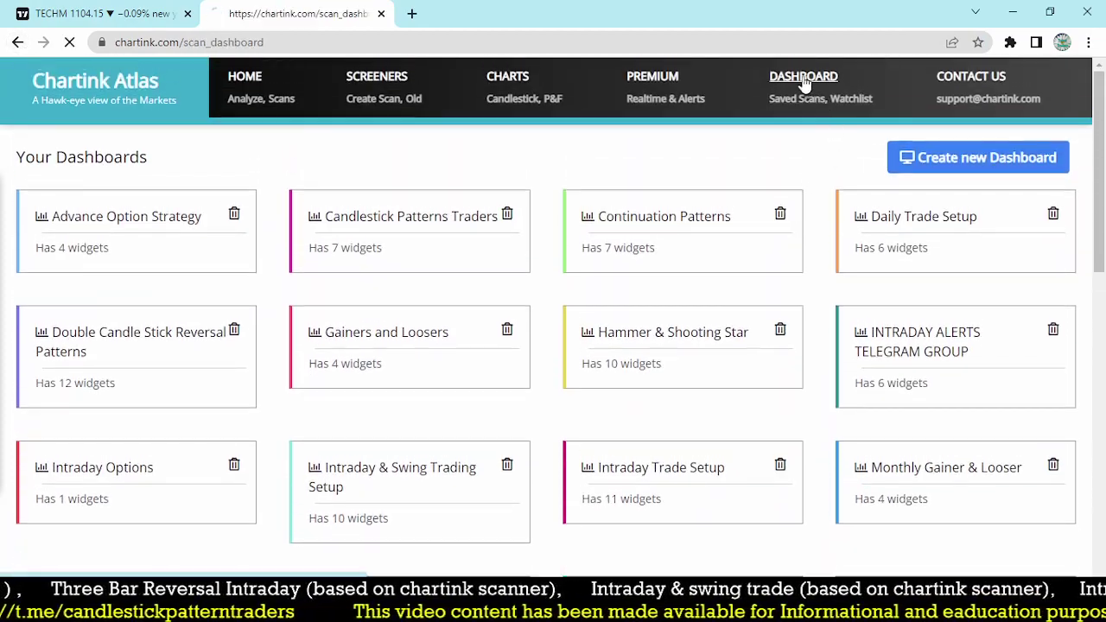
left_click(137, 369)
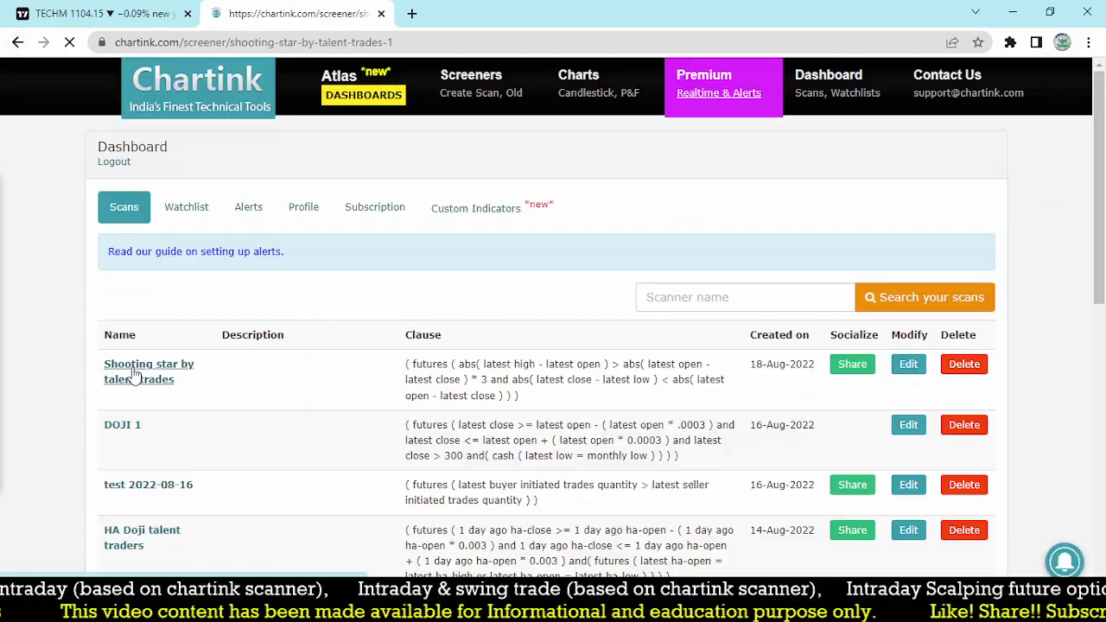
scroll(516, 240, "down", 3)
scroll(661, 262, "down", 1)
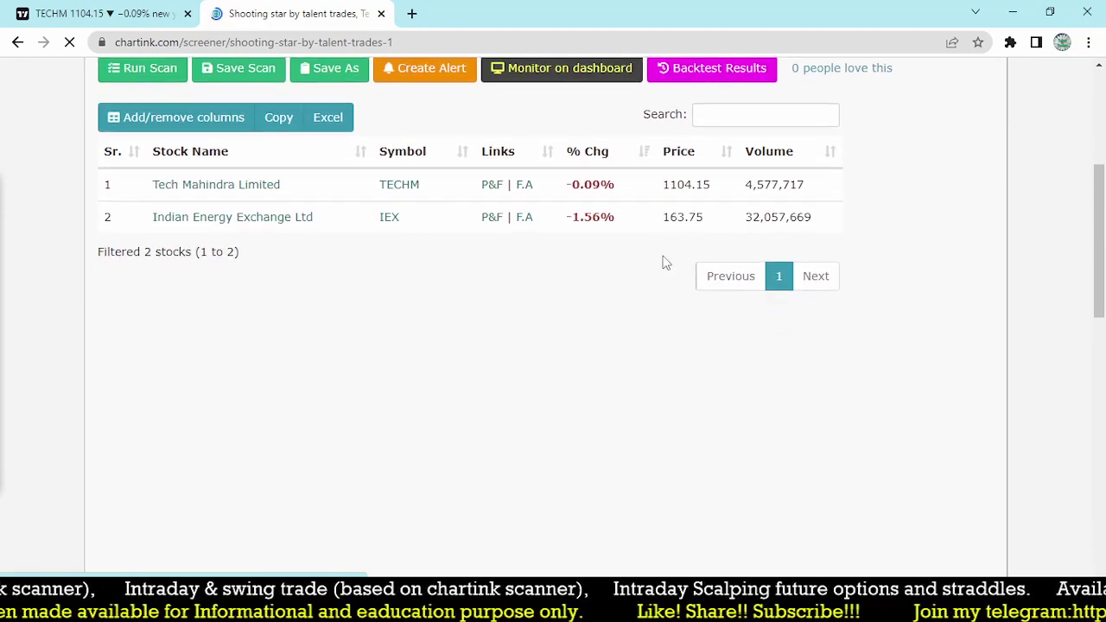
scroll(634, 286, "up", 2)
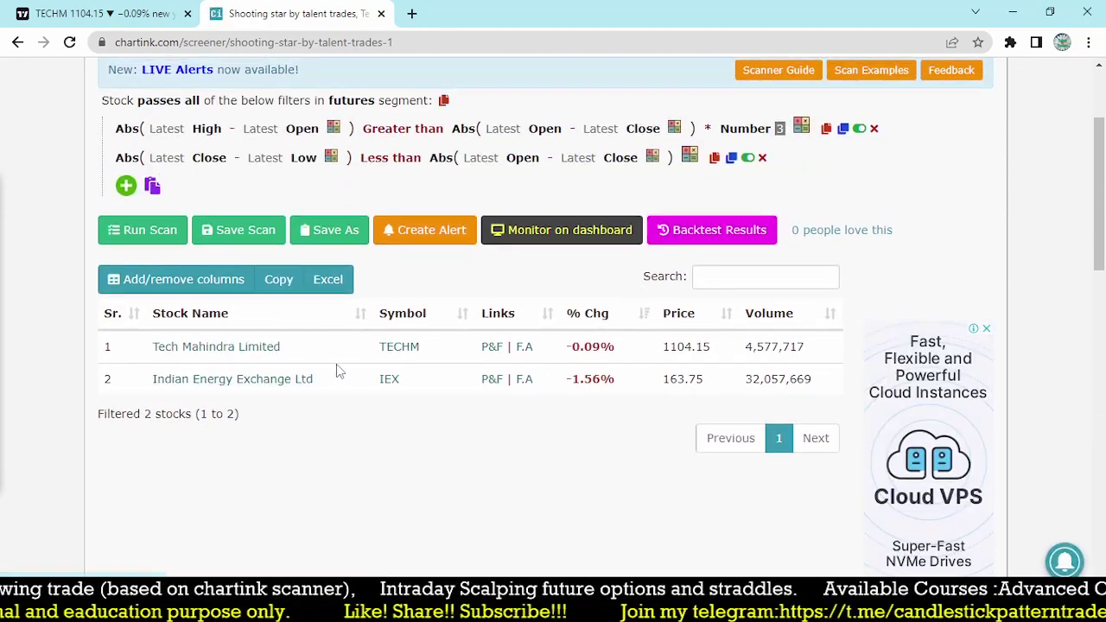
scroll(618, 378, "up", 2)
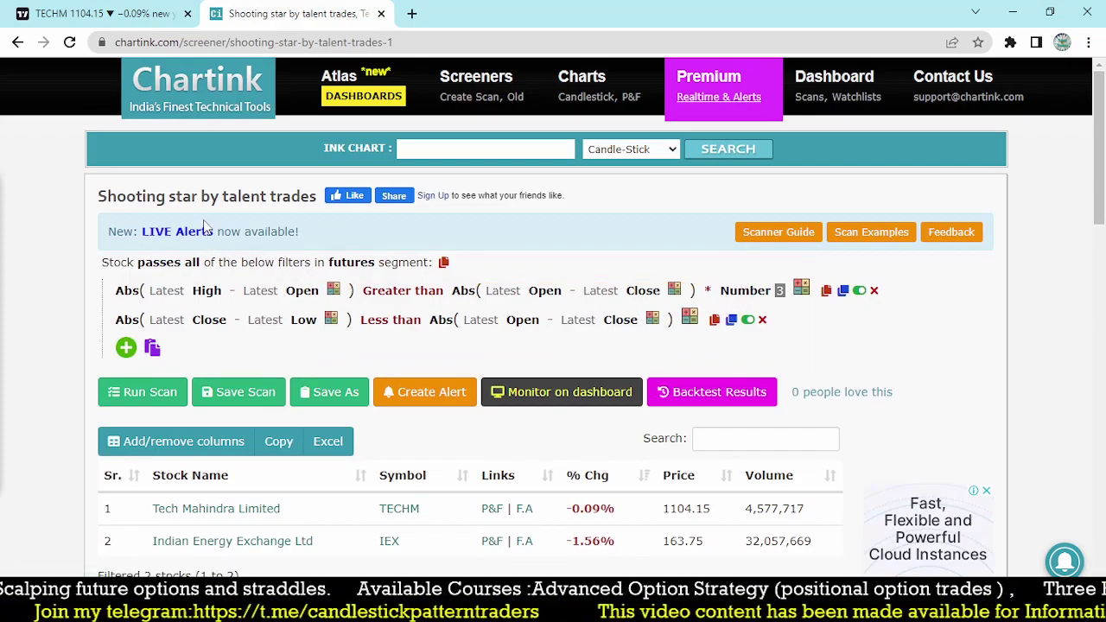
scroll(358, 218, "down", 2)
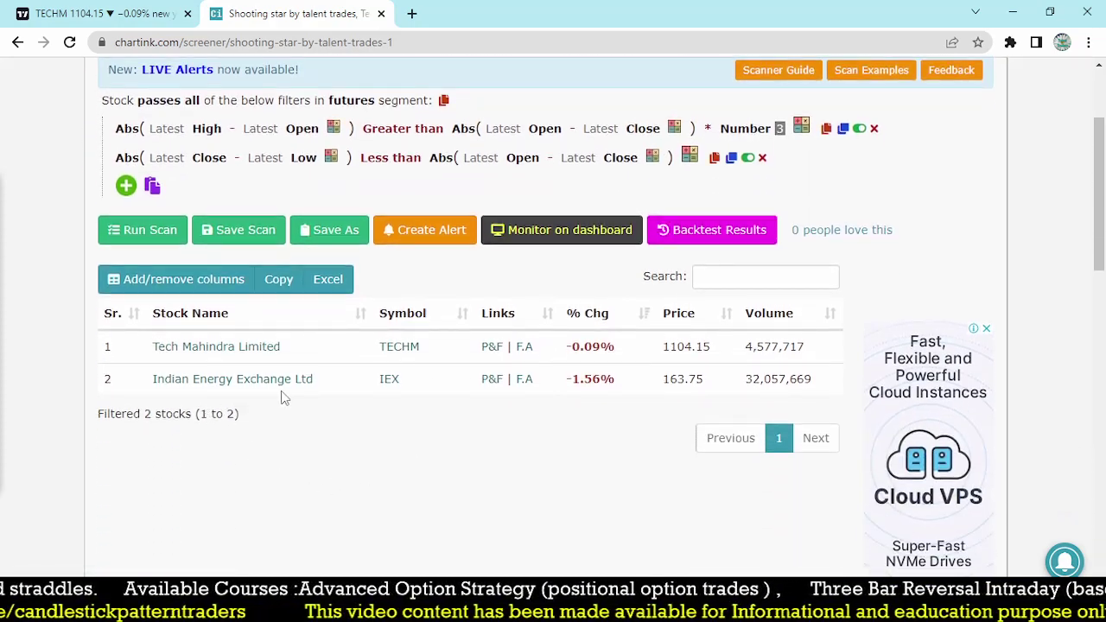
Step: Switch to TradingView and load the NSE chart of IEX with its June-to-August candles in view
left_click(129, 13)
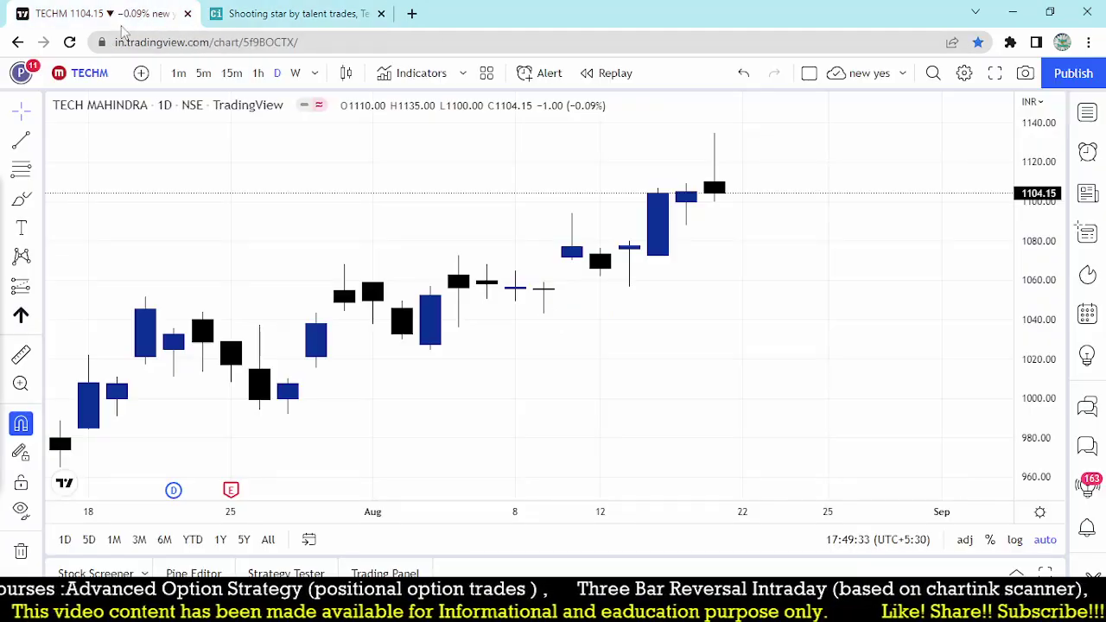
type("IEX")
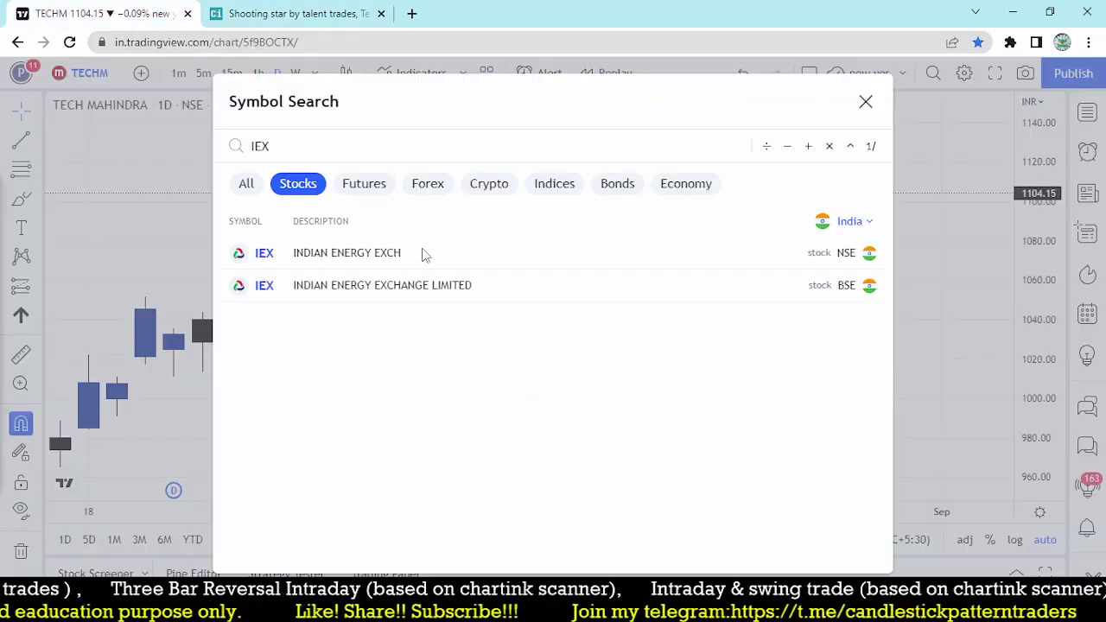
left_click(412, 265)
scroll(383, 316, "down", 5)
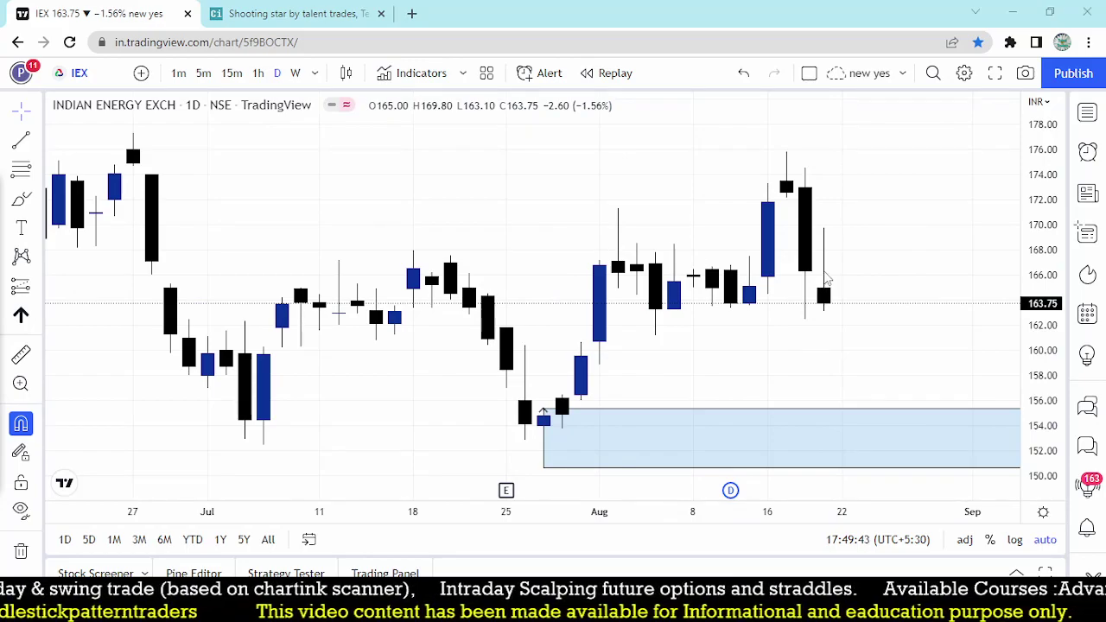
Step: Box the latest IEX candle and draw horizontal lines across the mid-August high and beneath the late-July low zone
left_click_drag(816, 224, 848, 317)
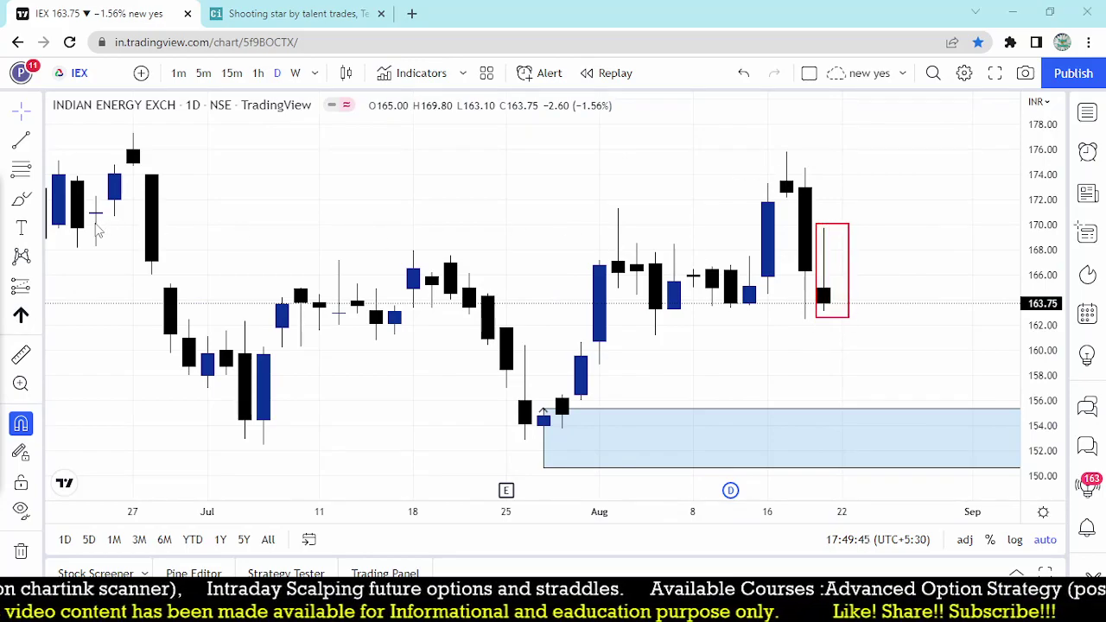
left_click_drag(696, 159, 972, 152)
left_click_drag(493, 471, 868, 480)
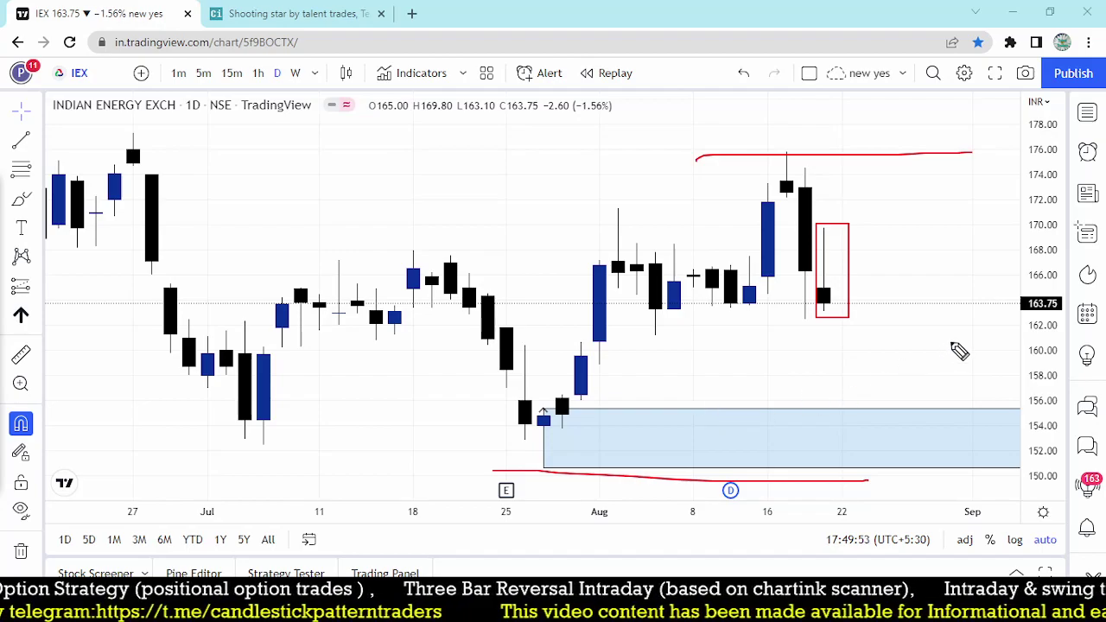
Step: Sketch price falling through the latest candle's low and write "170", "163" and a circled "7", clearing the annotations when finished
mouse_move(848, 287)
left_mouse_down()
mouse_move(888, 303)
mouse_move(915, 403)
left_mouse_up()
left_click_drag(820, 311, 898, 309)
left_click_drag(748, 159, 801, 145)
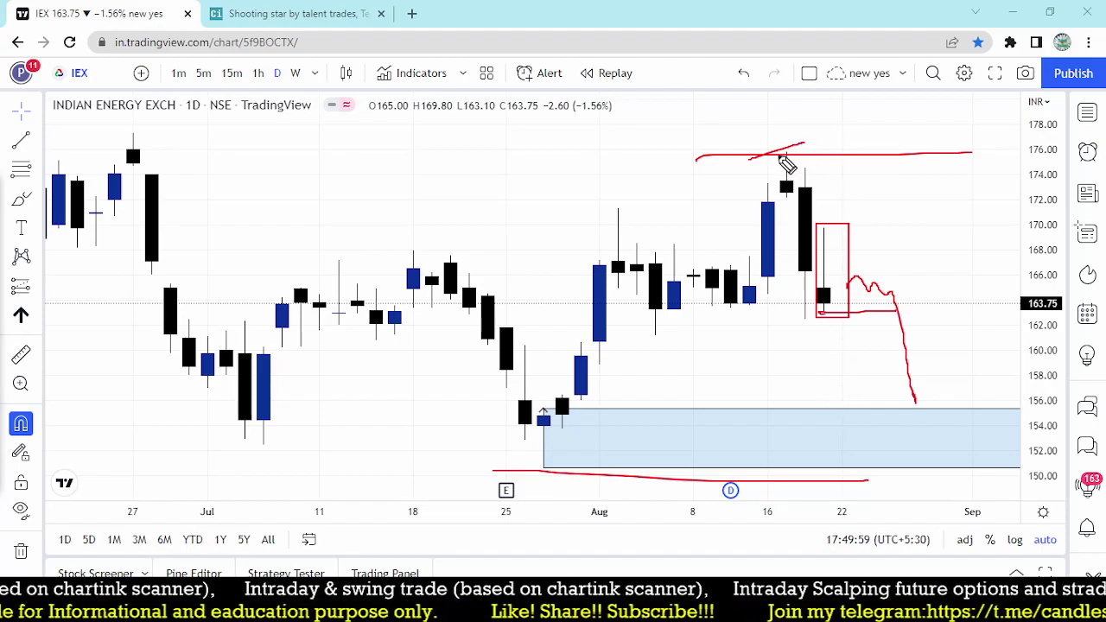
mouse_move(829, 222)
left_mouse_down()
mouse_move(809, 238)
mouse_move(830, 320)
mouse_move(827, 211)
mouse_move(830, 229)
mouse_move(933, 216)
left_mouse_up()
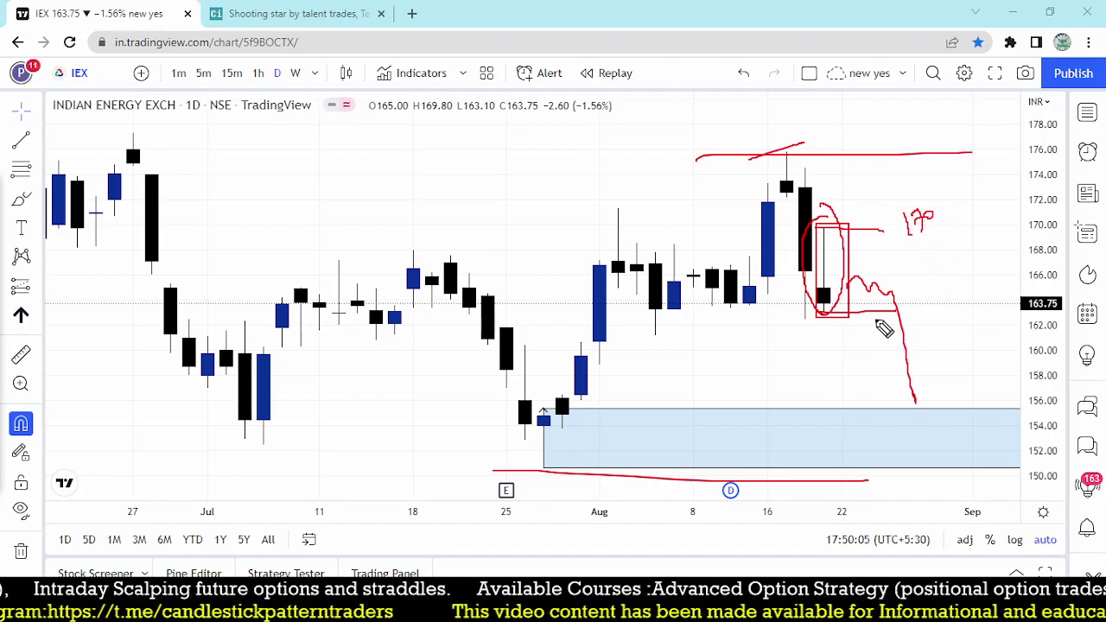
mouse_move(934, 316)
left_mouse_down()
mouse_move(970, 304)
mouse_move(960, 290)
left_mouse_up()
mouse_move(933, 270)
left_mouse_down()
mouse_move(940, 256)
mouse_move(950, 297)
mouse_move(954, 226)
mouse_move(967, 247)
left_mouse_up()
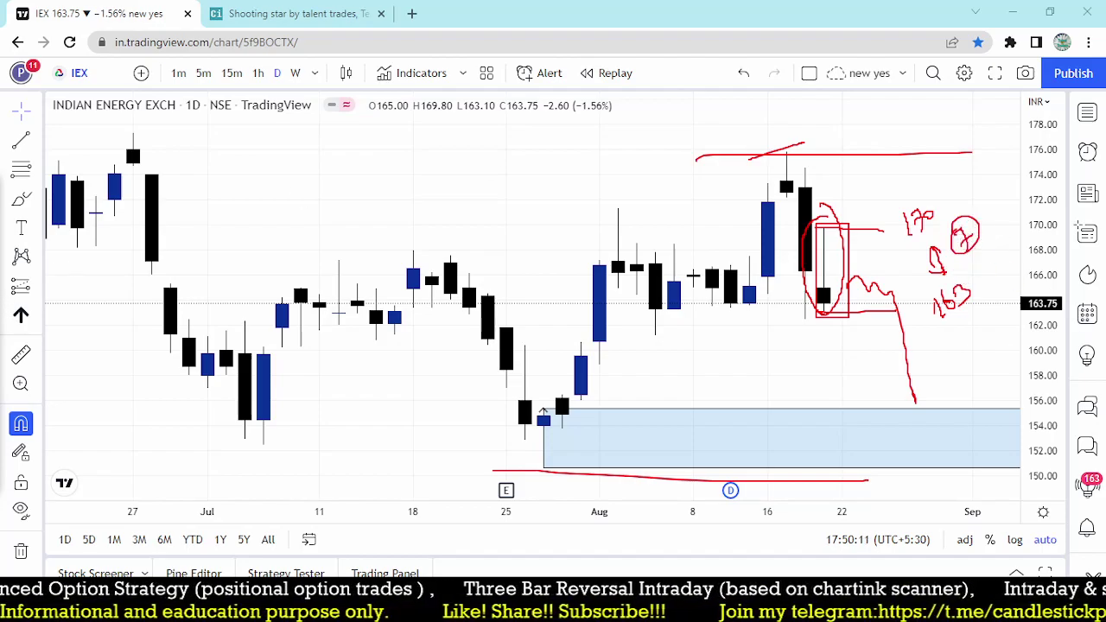
key("Escape")
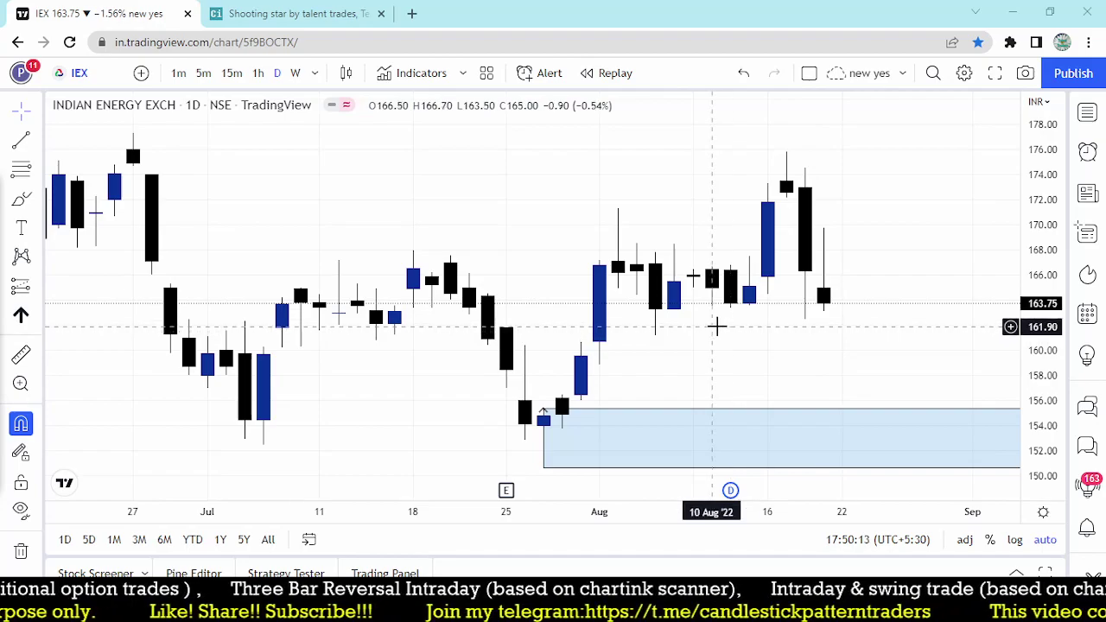
scroll(716, 323, "up", 2)
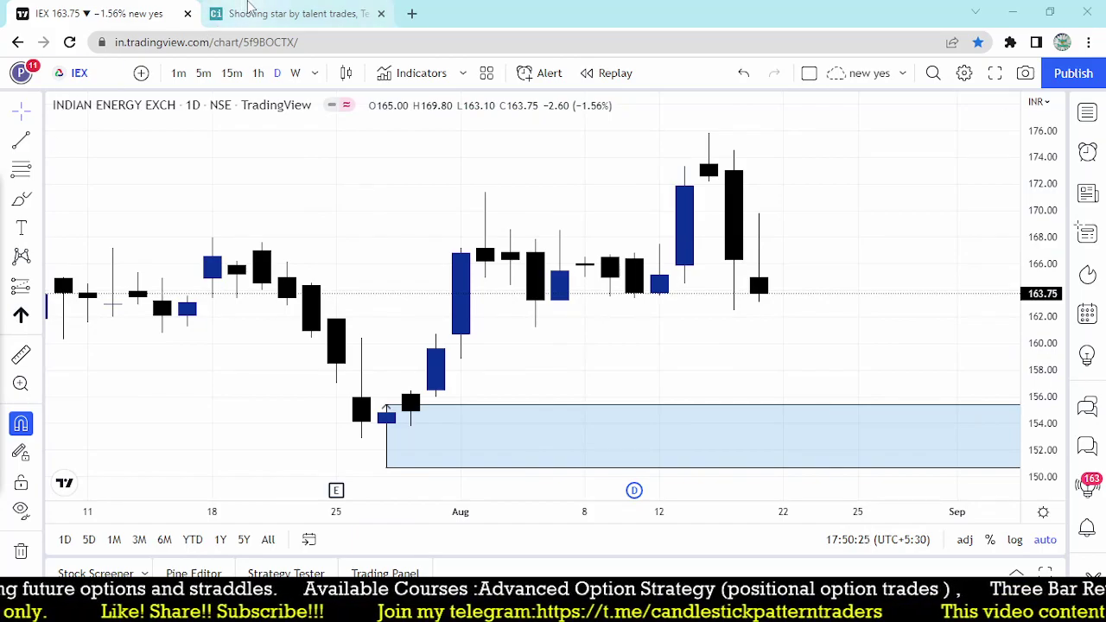
Step: Switch to Chartink, change the multiplier in the Shooting star scan's first filter, and rerun the scan
left_click(247, 7)
scroll(320, 319, "up", 2)
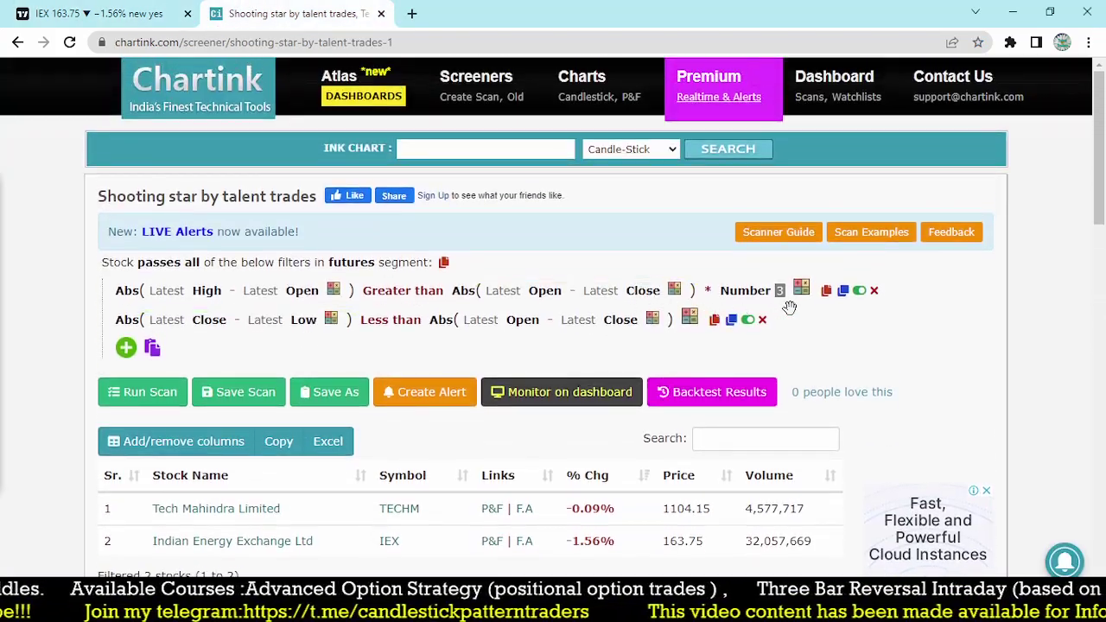
left_click(780, 291)
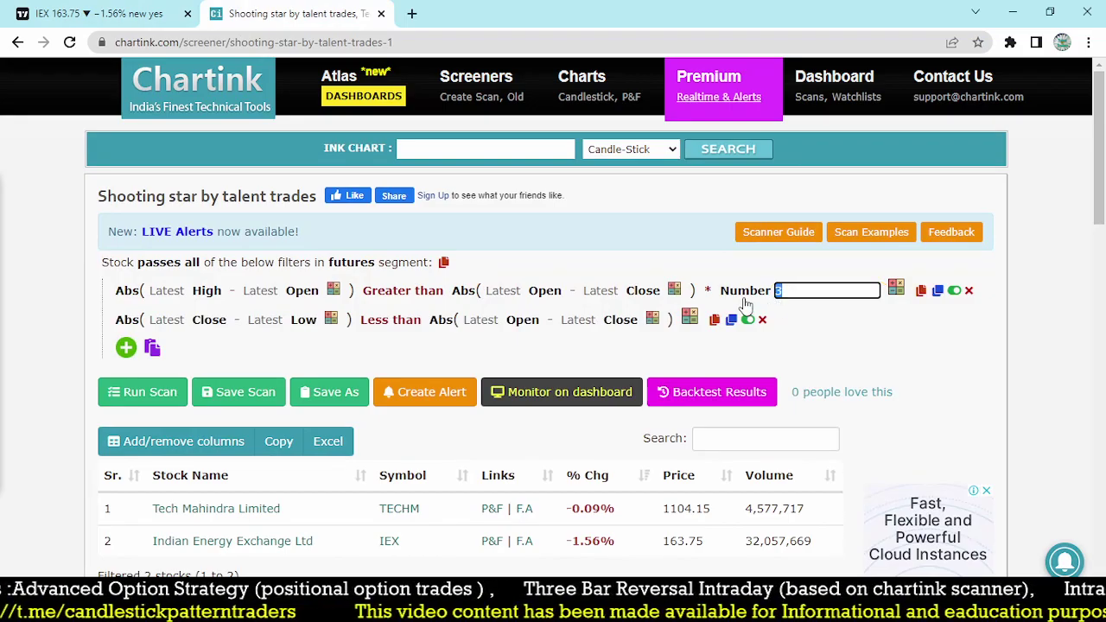
left_click(836, 341)
left_click(161, 395)
scroll(447, 325, "down", 2)
scroll(447, 325, "down", 1)
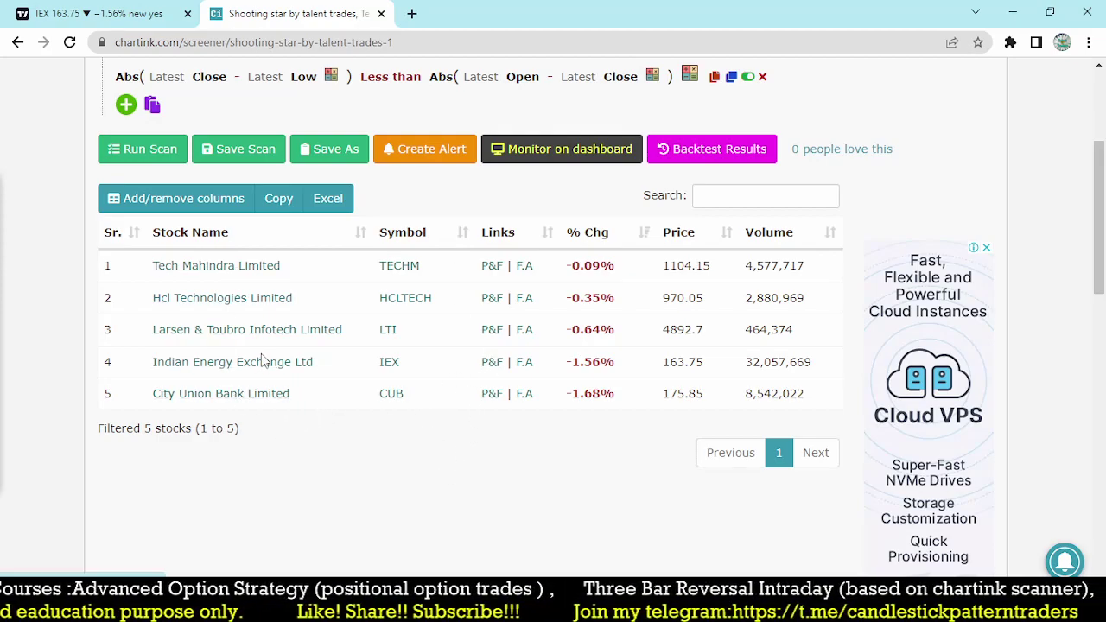
Step: Switch to TradingView and load the NSE chart of HCL Technologies
left_click(123, 9)
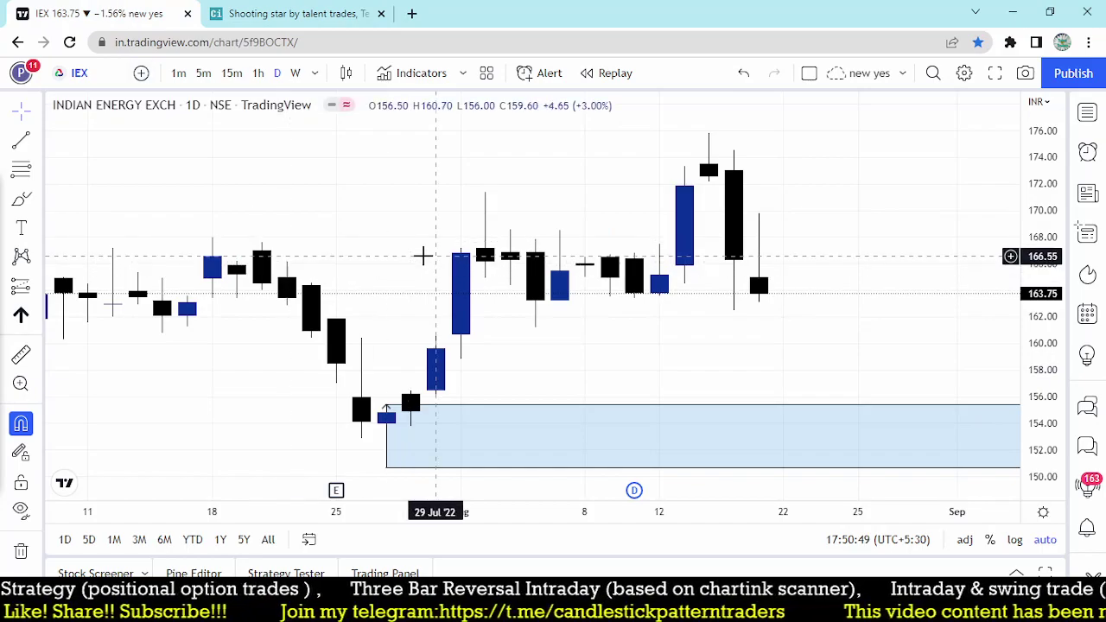
type("HCL")
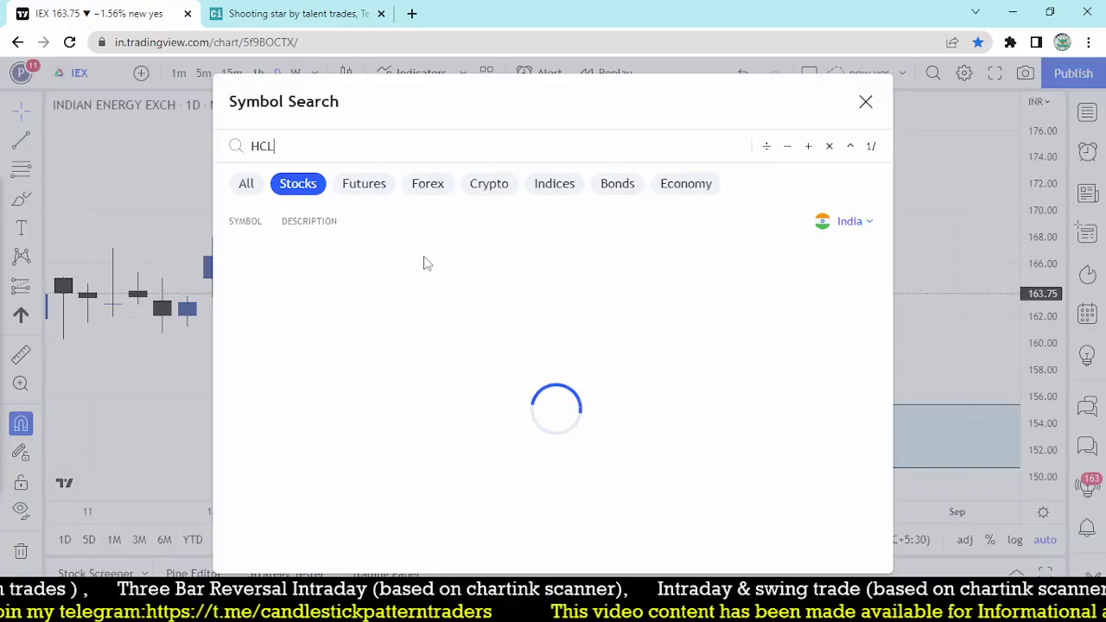
left_click(342, 260)
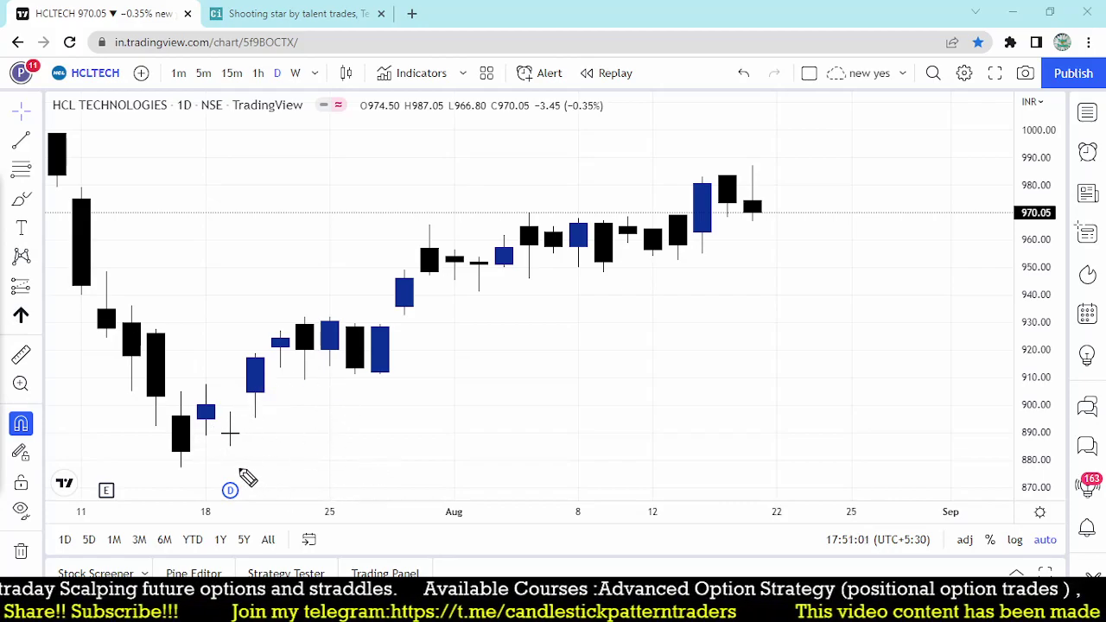
Step: Circle the 19 July doji, line its high and low, and draw upward moves from it, clearing the annotations when finished
mouse_move(229, 408)
left_mouse_down()
mouse_move(244, 464)
mouse_move(226, 412)
mouse_move(303, 417)
mouse_move(663, 168)
left_mouse_up()
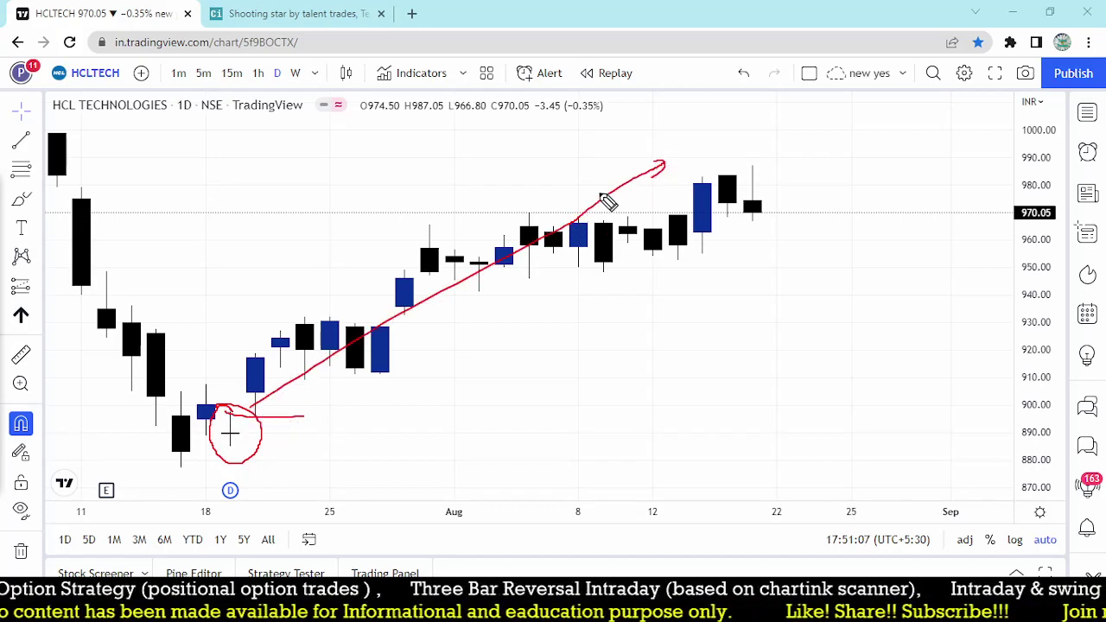
left_click_drag(217, 444, 285, 444)
mouse_move(226, 413)
left_mouse_down()
mouse_move(316, 404)
mouse_move(288, 437)
mouse_move(291, 423)
mouse_move(292, 447)
mouse_move(278, 205)
mouse_move(330, 187)
left_mouse_up()
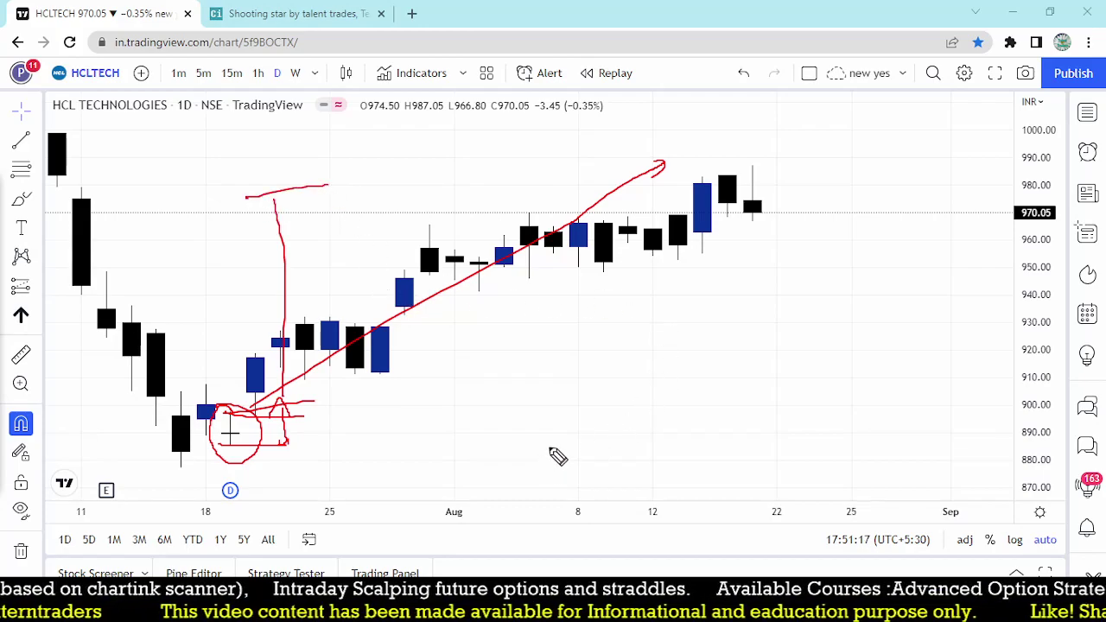
key("e")
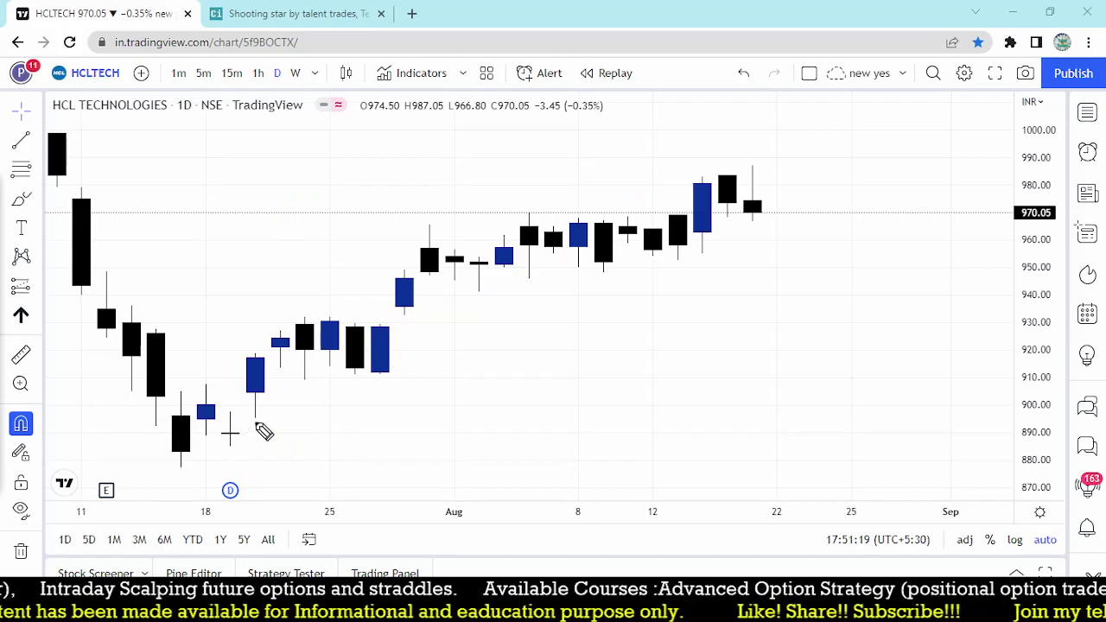
Step: Circle the doji's high, line the following candle's high, and draw an uptrend arrow toward the mid-August candles
mouse_move(250, 402)
left_mouse_down()
mouse_move(227, 424)
mouse_move(260, 412)
left_mouse_up()
left_click_drag(245, 353, 279, 350)
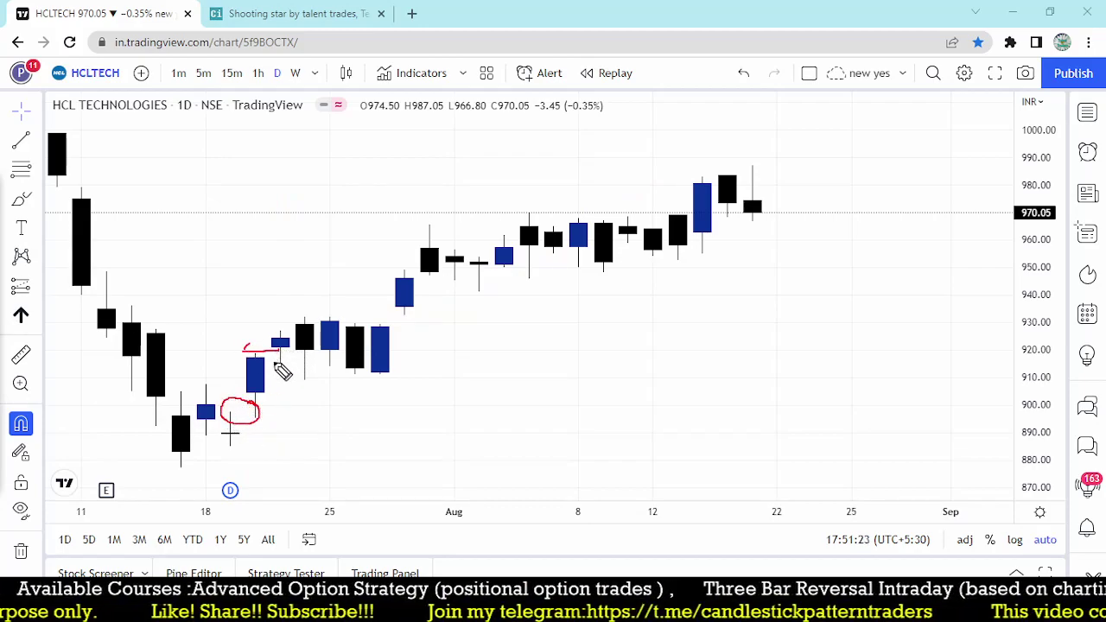
mouse_move(223, 418)
left_mouse_down()
mouse_move(678, 204)
mouse_move(653, 210)
left_mouse_up()
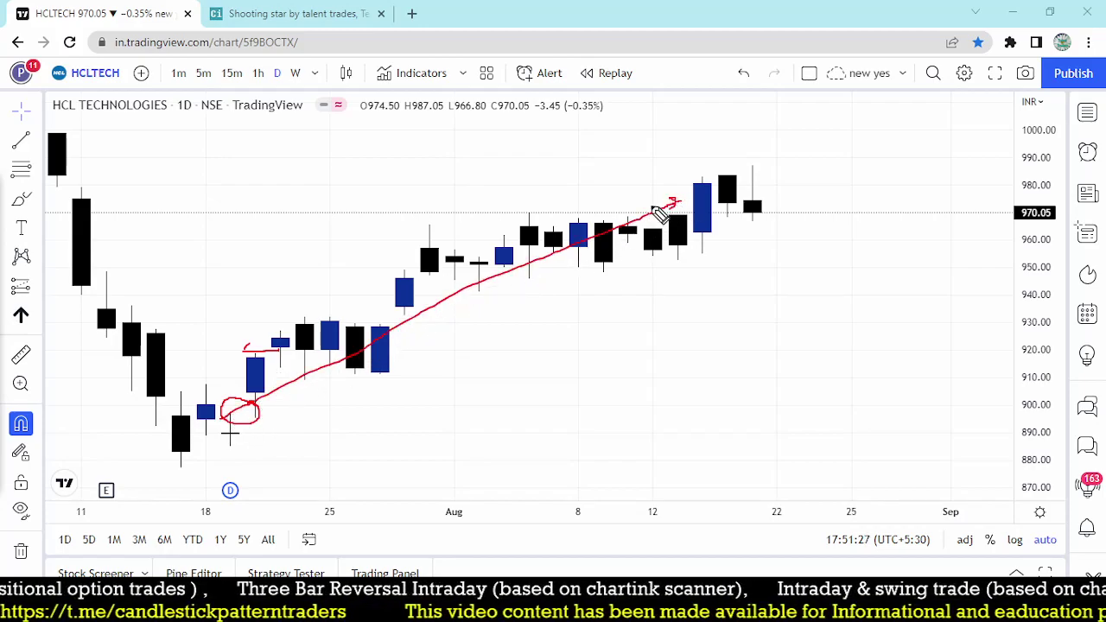
Step: Write "890", "980" and "90" notes and underline the doji's high and low, clearing the annotations when finished
left_click_drag(406, 449, 436, 431)
mouse_move(415, 192)
left_mouse_down()
mouse_move(429, 176)
mouse_move(434, 202)
mouse_move(468, 166)
left_mouse_up()
left_click_drag(332, 212, 342, 211)
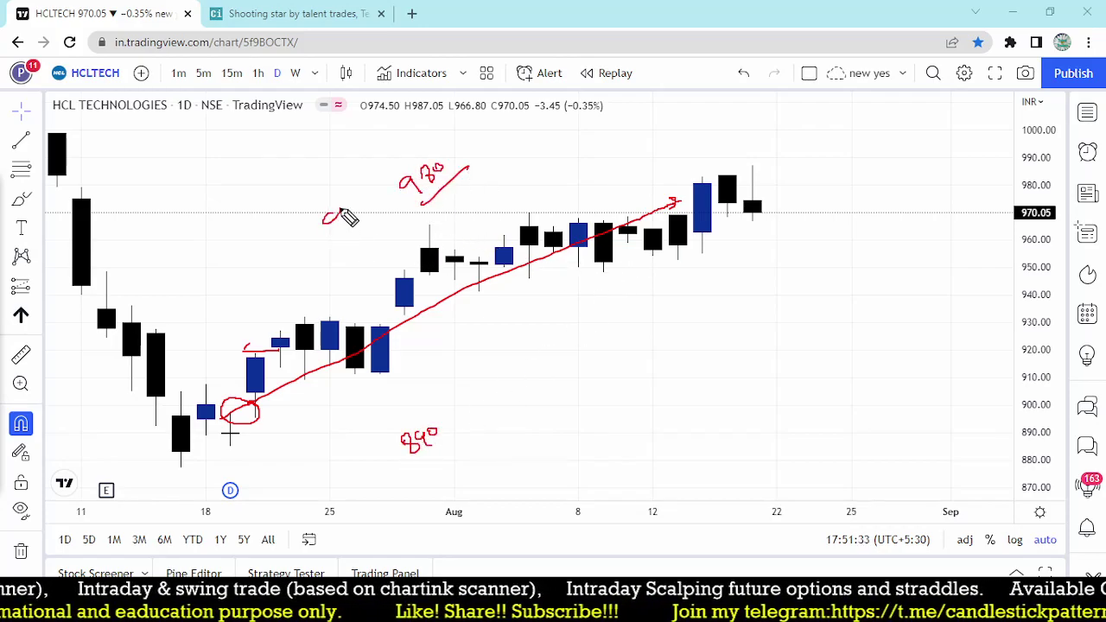
left_click_drag(297, 241, 309, 263)
mouse_move(307, 247)
left_mouse_down()
mouse_move(296, 260)
mouse_move(327, 252)
left_mouse_up()
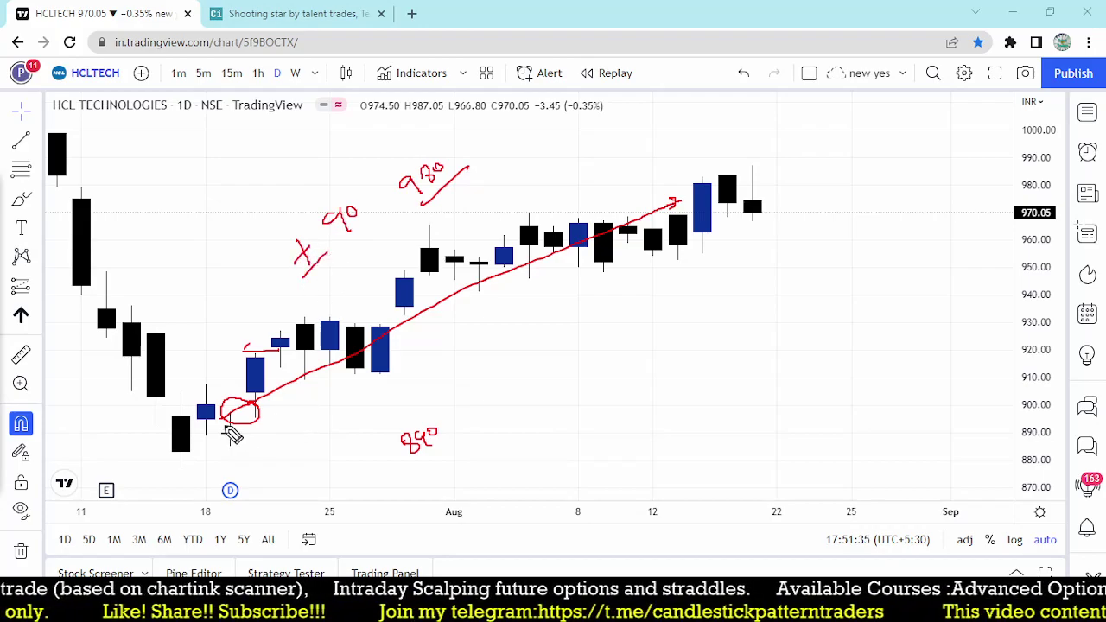
left_click_drag(216, 458, 258, 439)
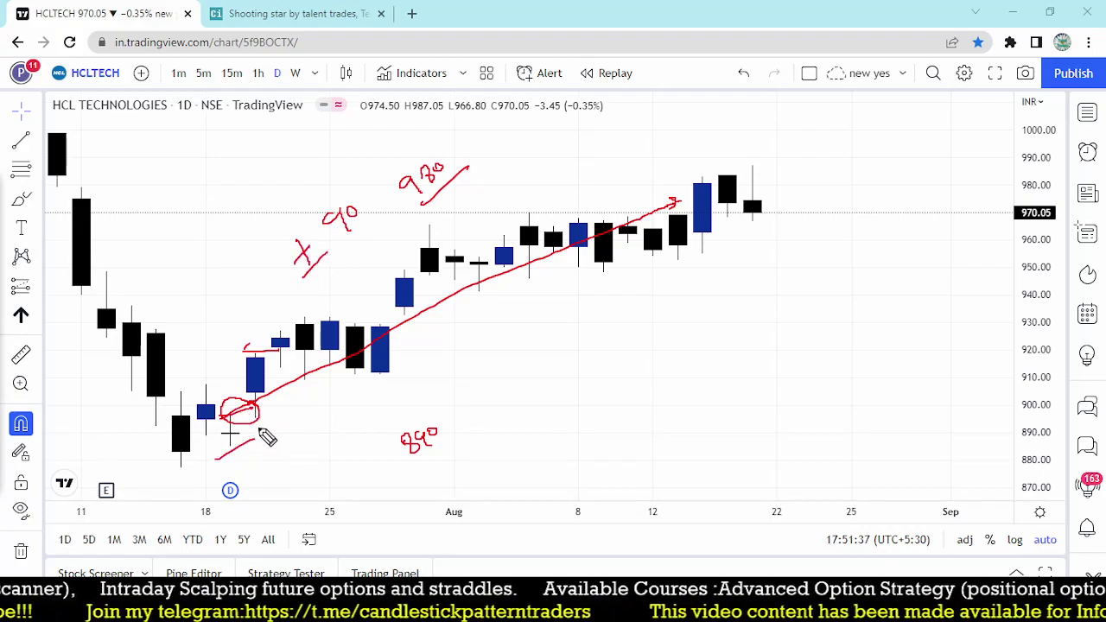
key("ctrl+alt+h")
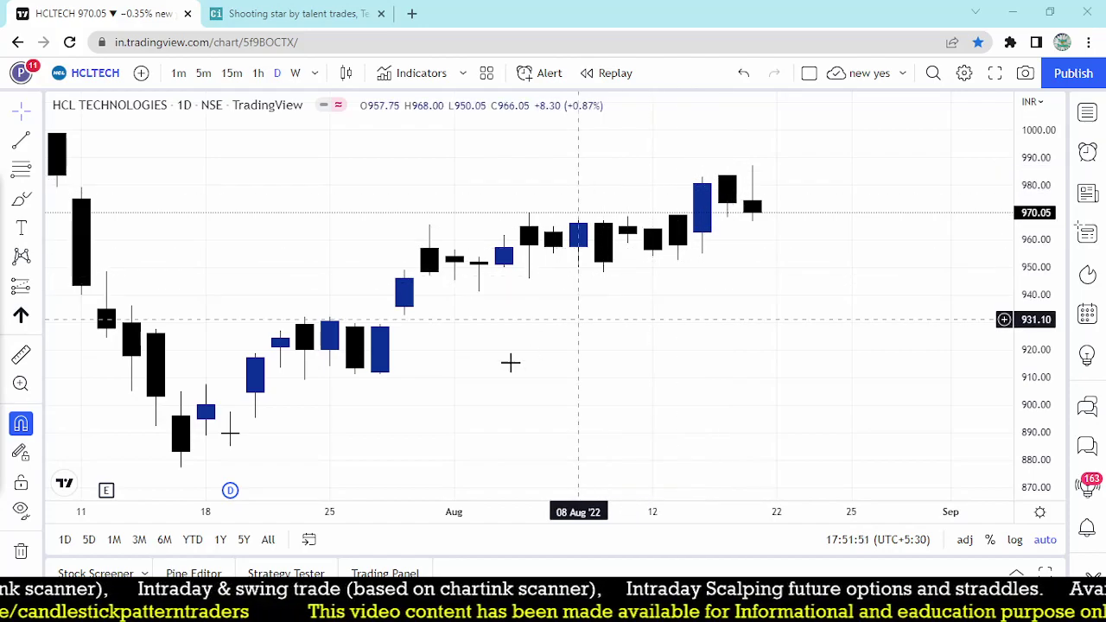
Step: Sketch the July decline into the circled doji, its high and low lines, and the rally arrow, clearing the annotations when finished
scroll(275, 356, "down", 2)
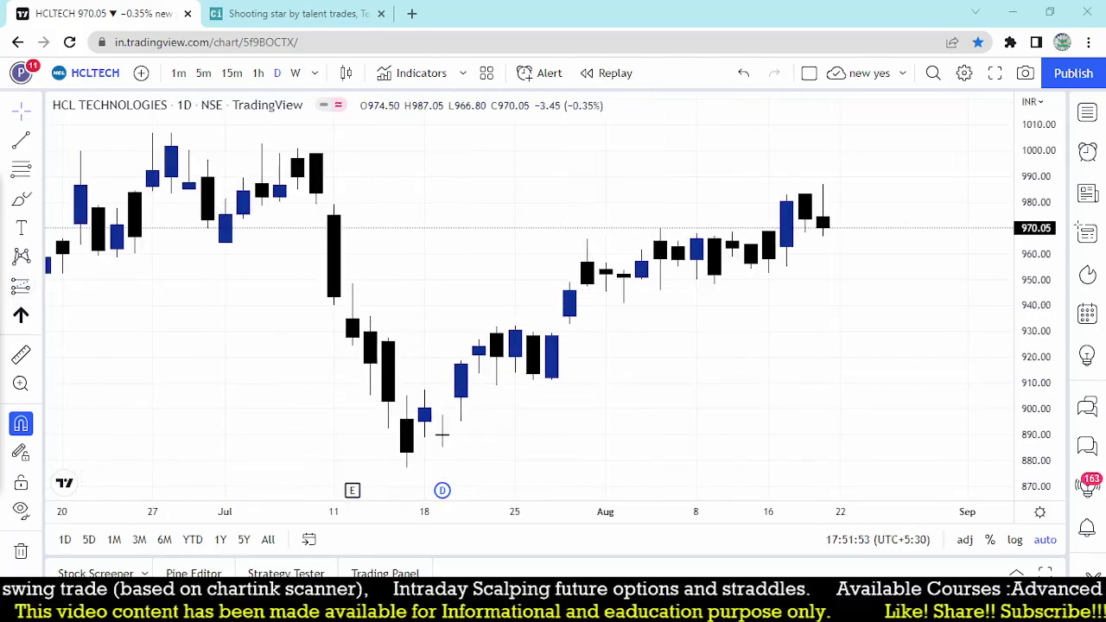
mouse_move(316, 162)
left_mouse_down()
mouse_move(394, 304)
mouse_move(432, 461)
mouse_move(454, 405)
mouse_move(508, 411)
left_mouse_up()
left_click_drag(420, 450, 527, 448)
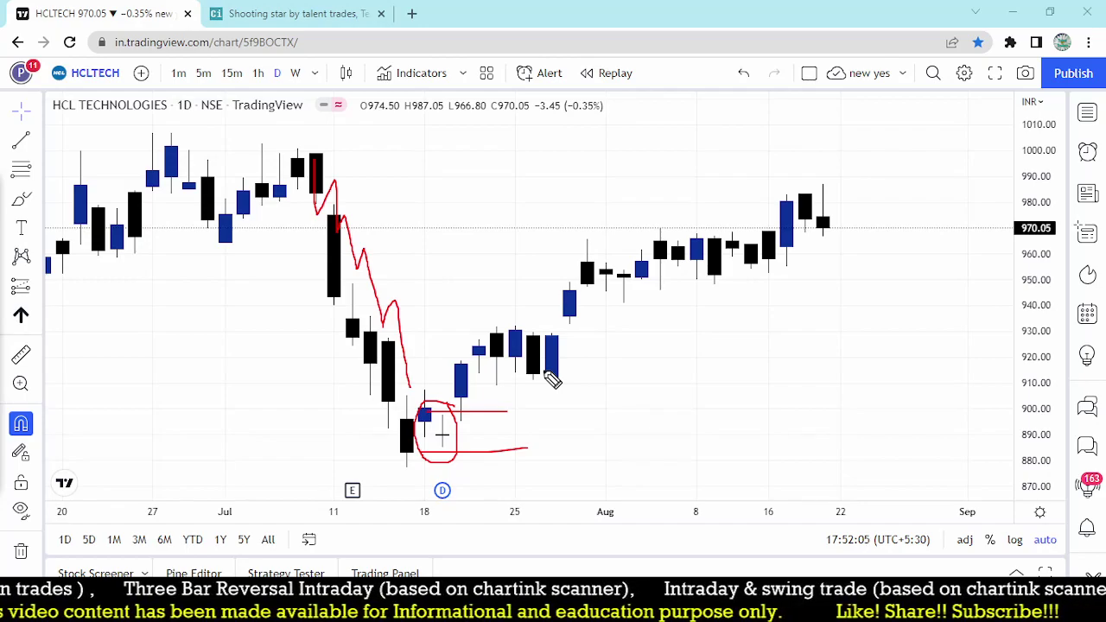
mouse_move(474, 429)
left_mouse_down()
mouse_move(520, 436)
mouse_move(557, 413)
left_mouse_up()
mouse_move(449, 409)
left_mouse_down()
mouse_move(767, 214)
mouse_move(744, 257)
left_mouse_up()
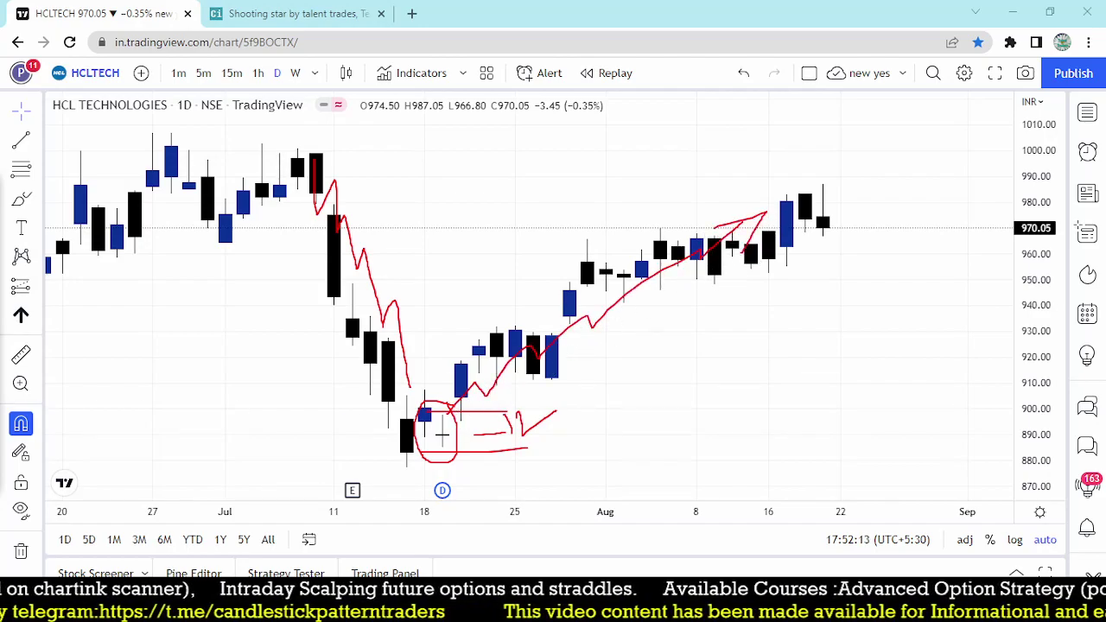
key("Escape")
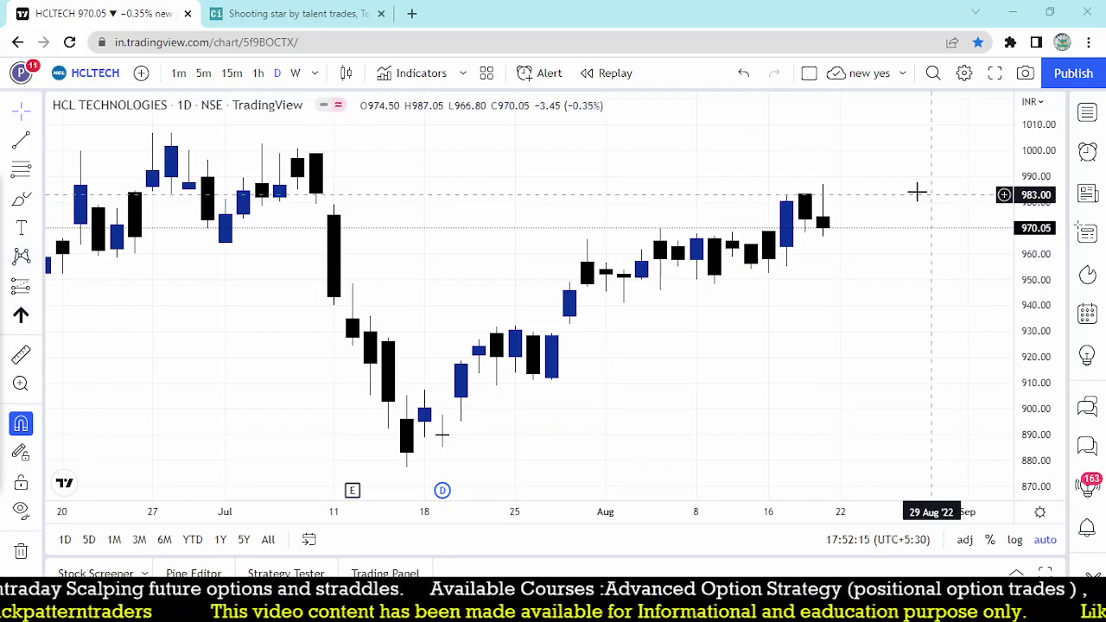
Step: Box the 19 August candle on the HCLTECH chart, clearing the annotation when finished
mouse_move(815, 176)
left_mouse_down()
mouse_move(822, 254)
mouse_move(844, 255)
left_mouse_up()
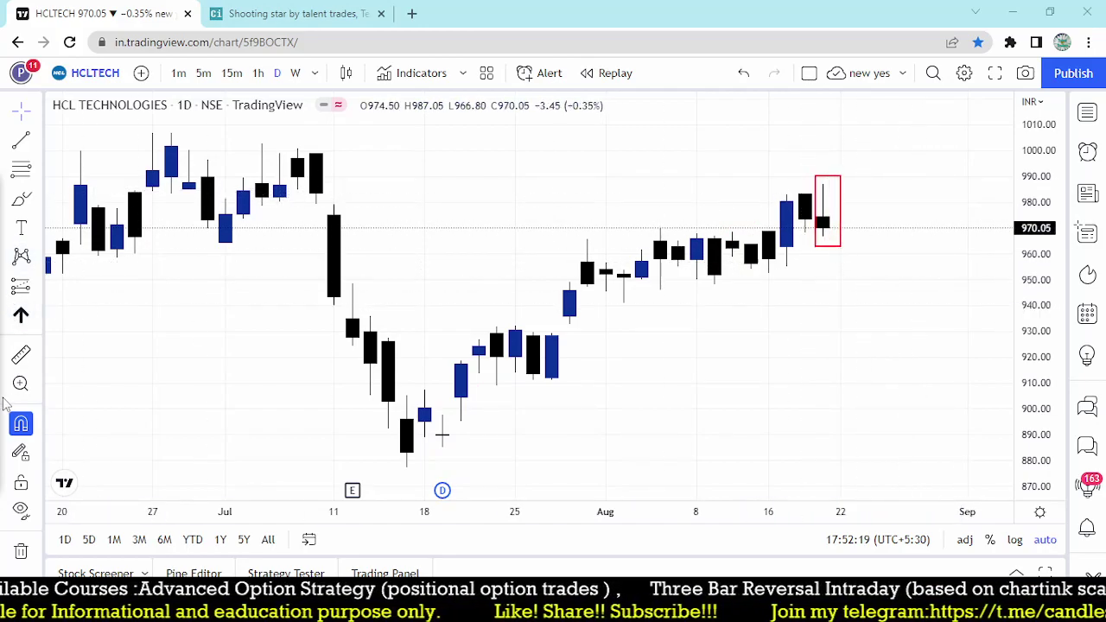
key("Escape")
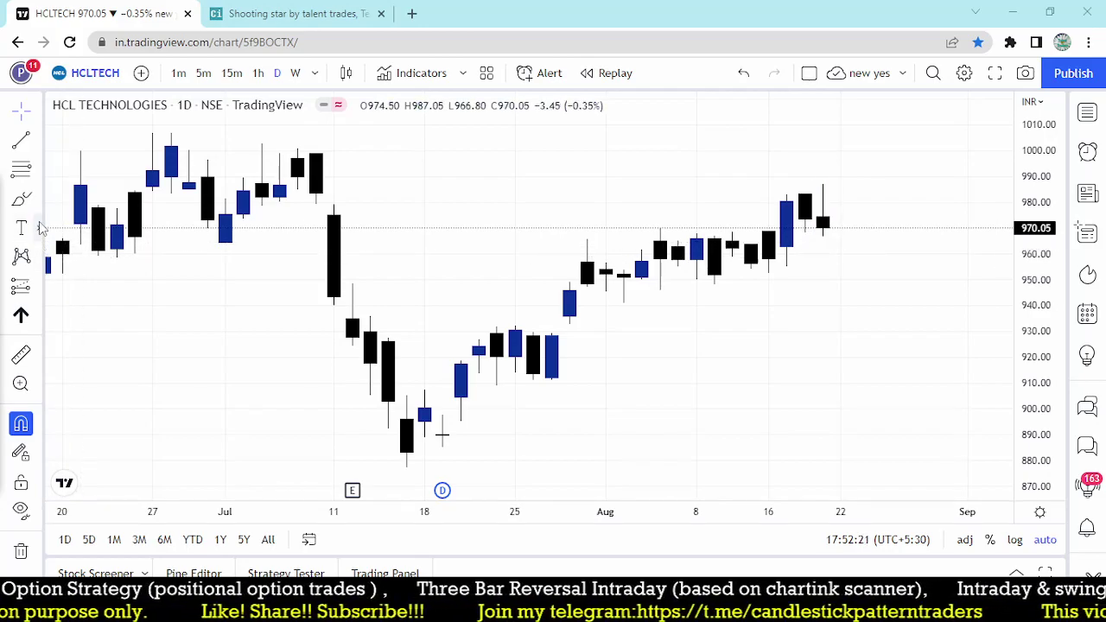
left_click(38, 291)
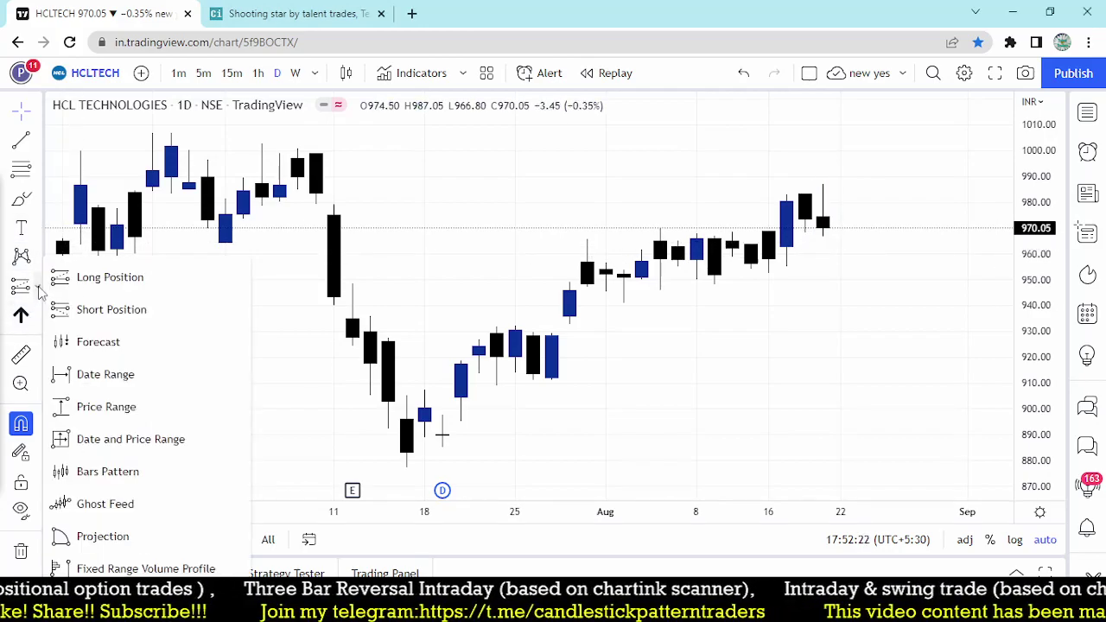
left_click(824, 221)
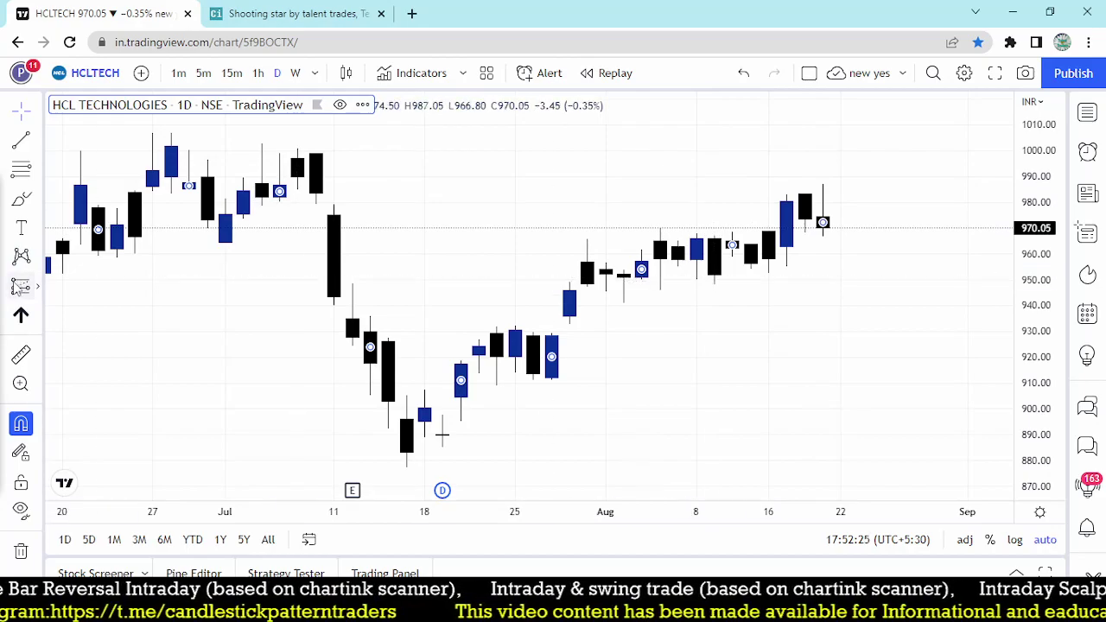
left_click(822, 237)
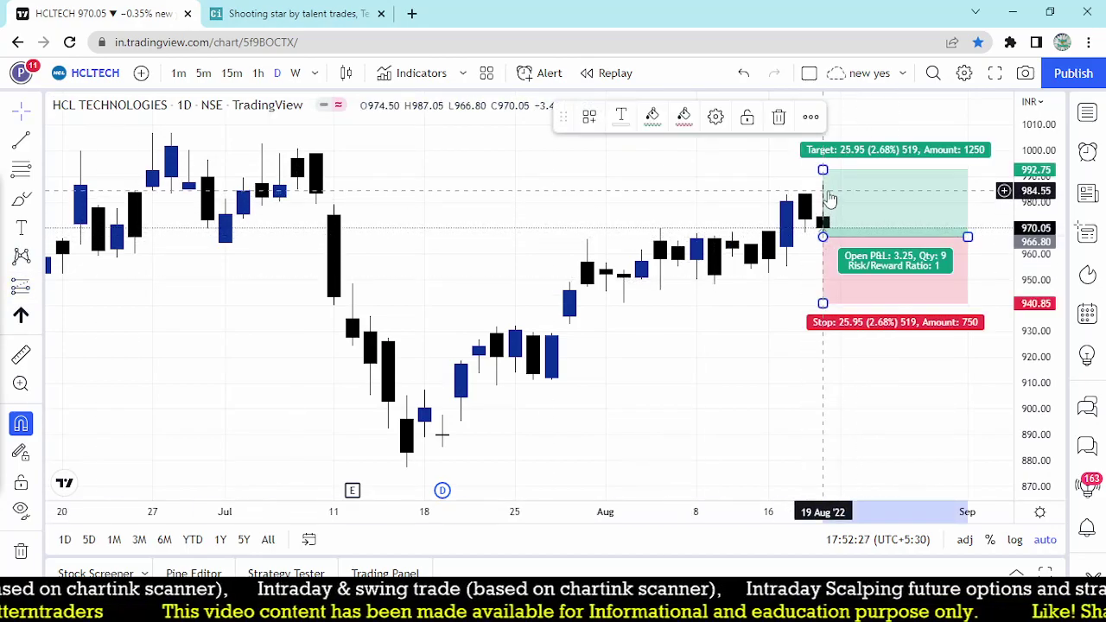
key("ctrl+z")
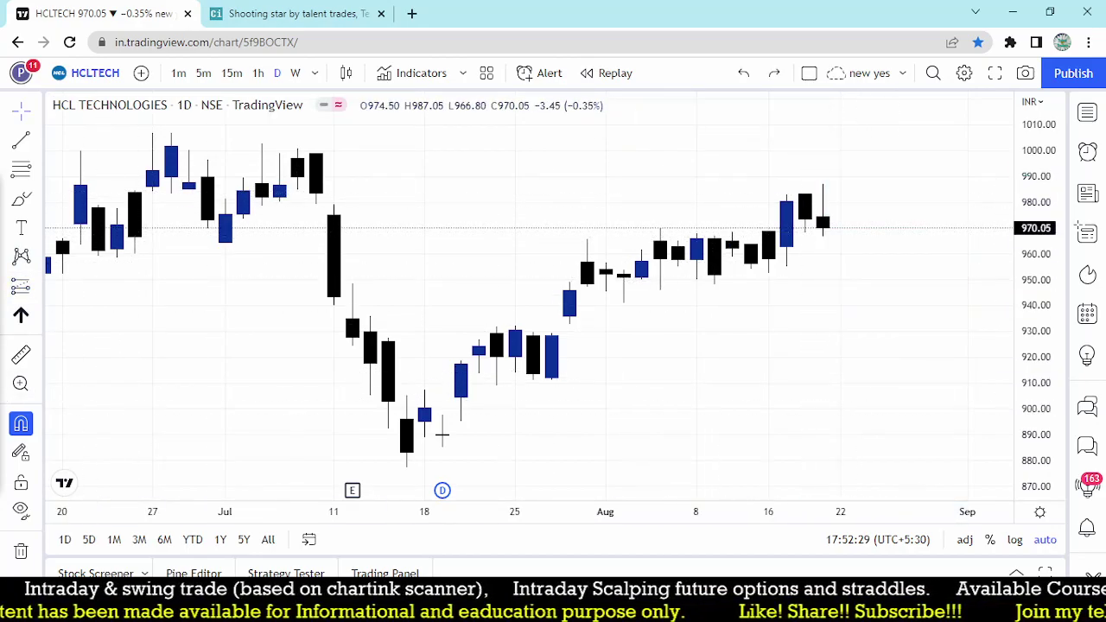
Step: Measure the 19 August candle with a Price Range from its low at 966.80 to its high at 987.05
left_click(38, 287)
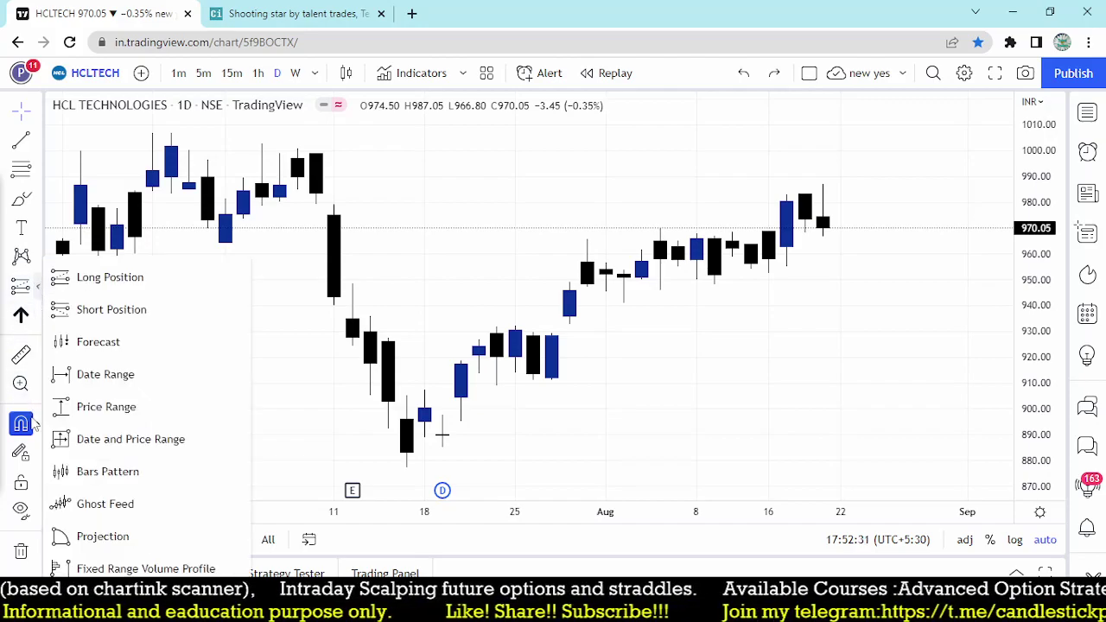
left_click(104, 406)
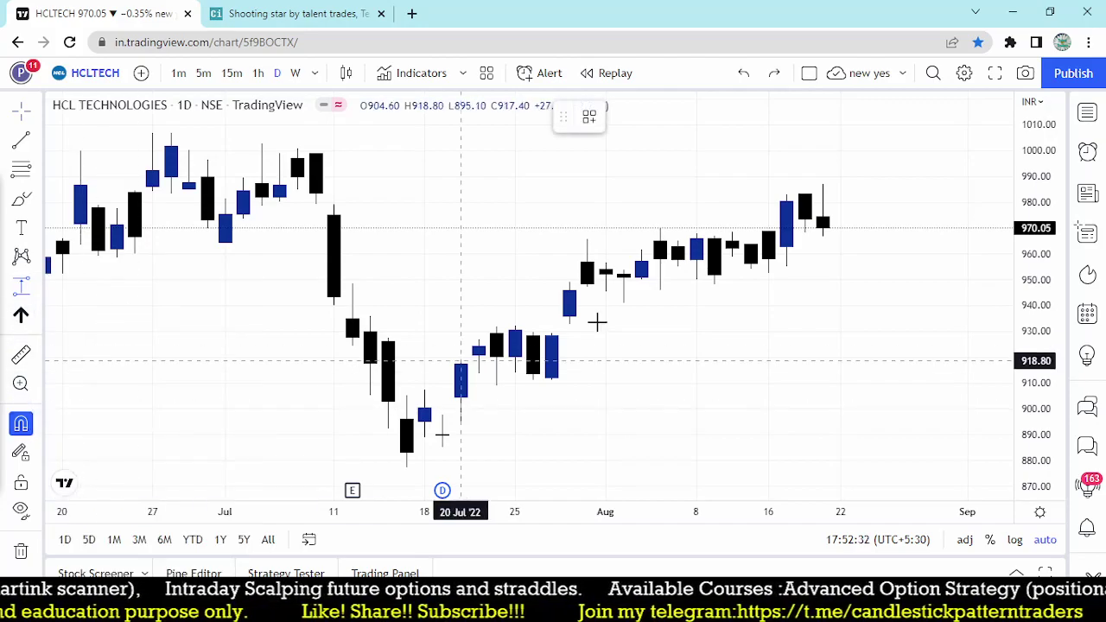
left_click(822, 236)
left_click(822, 184)
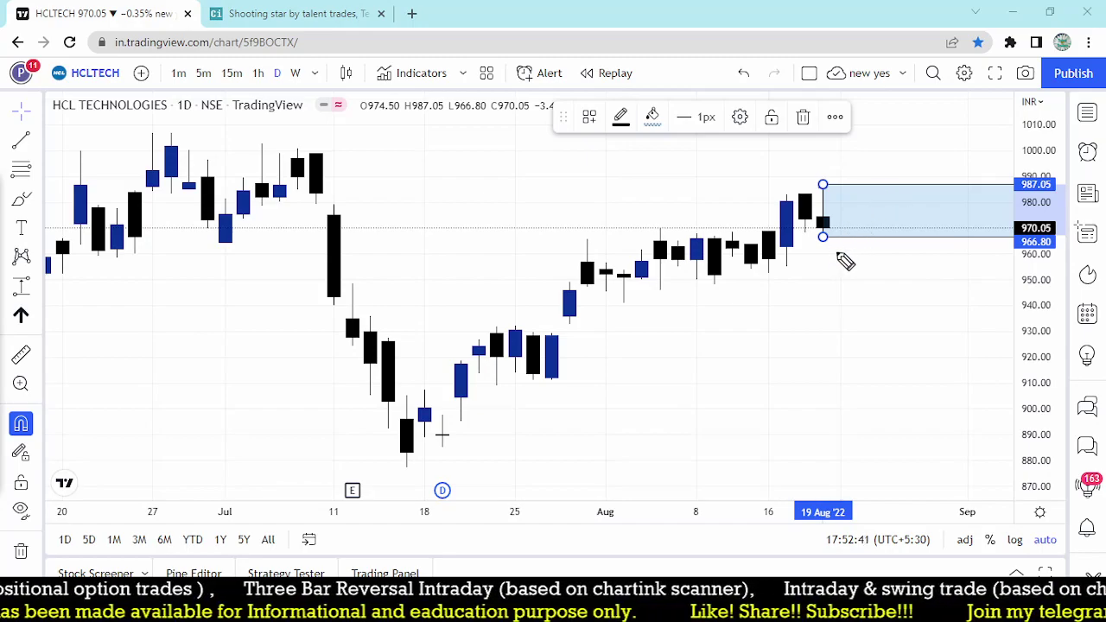
Step: Sketch a downward arrow breaking below the 19 August candle's low and write a "down" note beside it
mouse_move(838, 216)
left_mouse_down()
mouse_move(860, 214)
mouse_move(888, 294)
left_mouse_up()
mouse_move(860, 252)
left_mouse_down()
mouse_move(894, 229)
mouse_move(933, 239)
mouse_move(938, 226)
left_mouse_up()
mouse_move(917, 266)
left_mouse_down()
mouse_move(926, 276)
mouse_move(966, 240)
mouse_move(950, 267)
left_mouse_up()
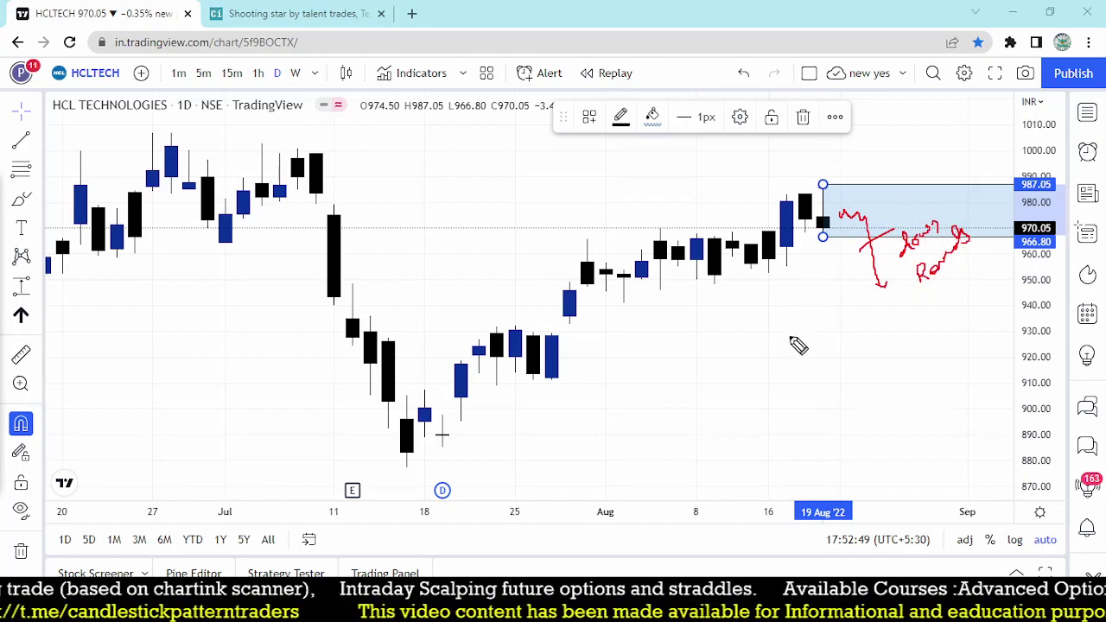
Step: Write "966" between two lines with a "Sell Entry" note below, and line the 19 August candle's high
left_click_drag(792, 332, 804, 330)
left_click_drag(793, 369, 842, 326)
left_click_drag(766, 328, 815, 294)
mouse_move(795, 404)
left_mouse_down()
mouse_move(780, 414)
mouse_move(790, 423)
mouse_move(869, 345)
mouse_move(877, 367)
left_mouse_up()
left_click_drag(794, 201, 868, 162)
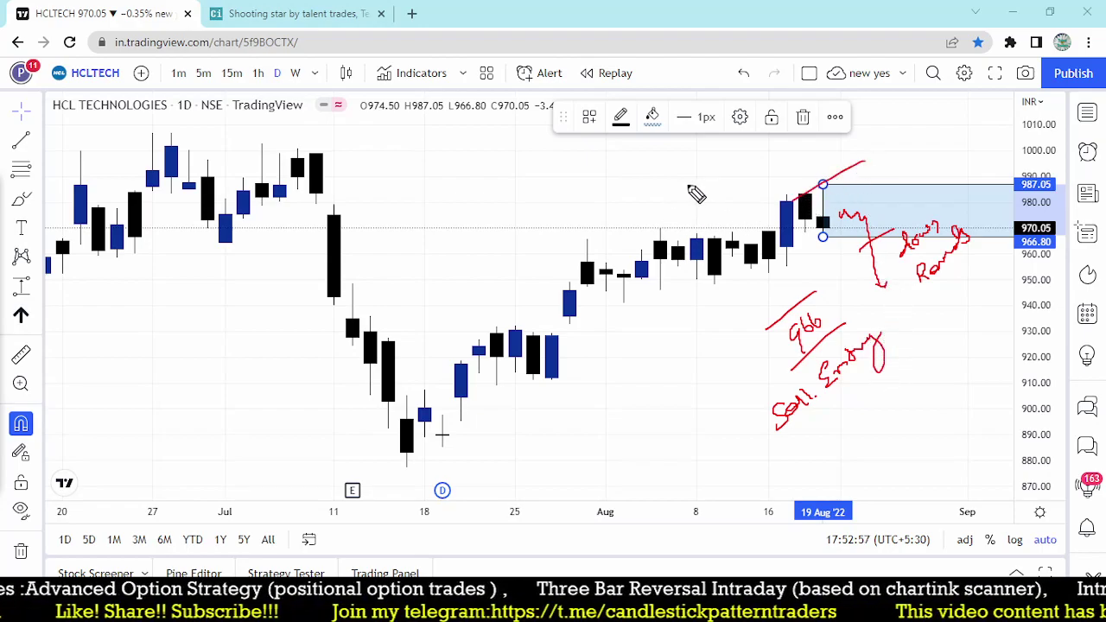
Step: Write "987" near the 19 August candle's high, sketch an upward arrow below it, and add a circled "2.1" note
left_click_drag(682, 173, 723, 166)
mouse_move(757, 301)
left_mouse_down()
mouse_move(726, 216)
mouse_move(740, 218)
left_mouse_up()
mouse_move(604, 247)
left_mouse_down()
mouse_move(593, 235)
mouse_move(630, 215)
mouse_move(590, 255)
left_mouse_up()
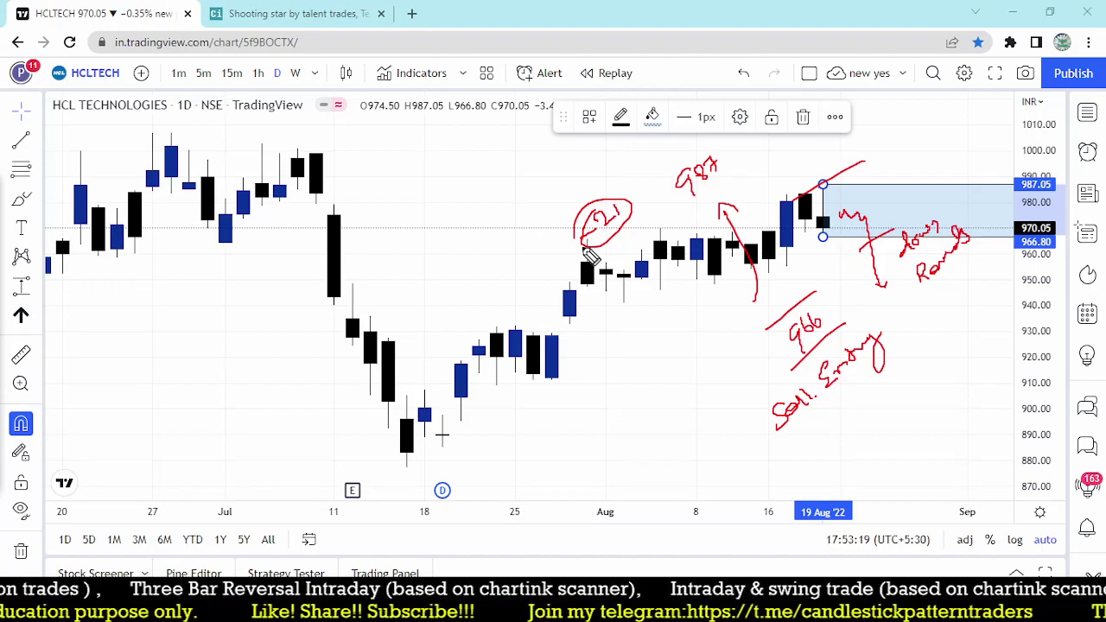
Step: Circle the early-July candle, line its low and the nearby highs, and arrow the mid-July decline, clearing the annotations when finished
mouse_move(284, 164)
left_mouse_down()
mouse_move(278, 148)
mouse_move(254, 230)
mouse_move(285, 177)
mouse_move(259, 210)
mouse_move(356, 202)
mouse_move(350, 216)
mouse_move(408, 445)
left_mouse_up()
left_click_drag(135, 136, 263, 135)
left_click_drag(130, 157, 302, 155)
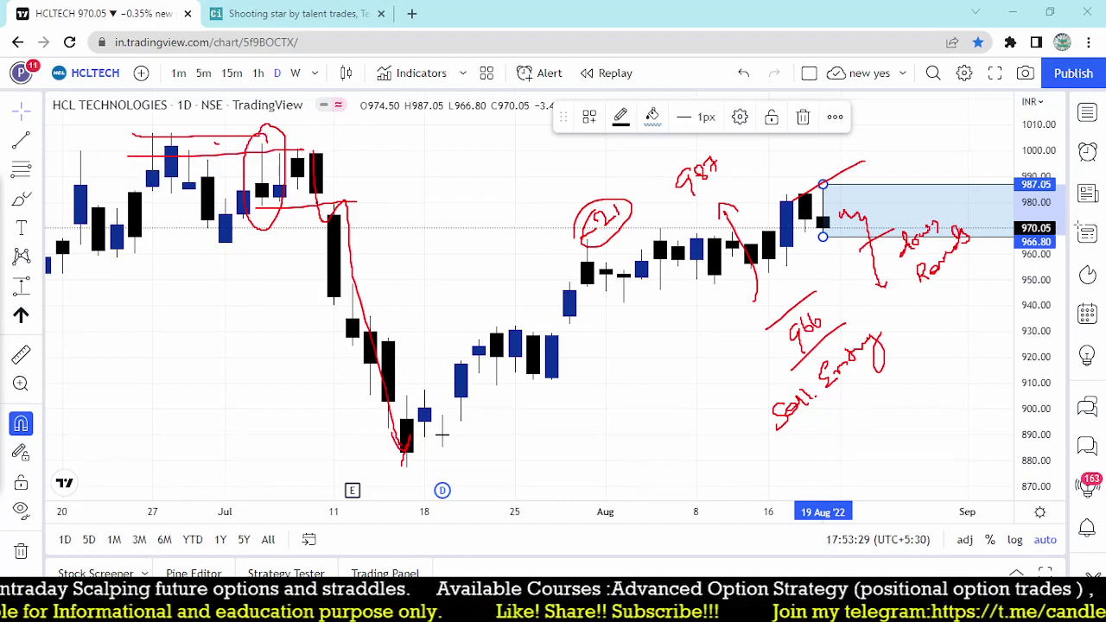
key("ctrl+z")
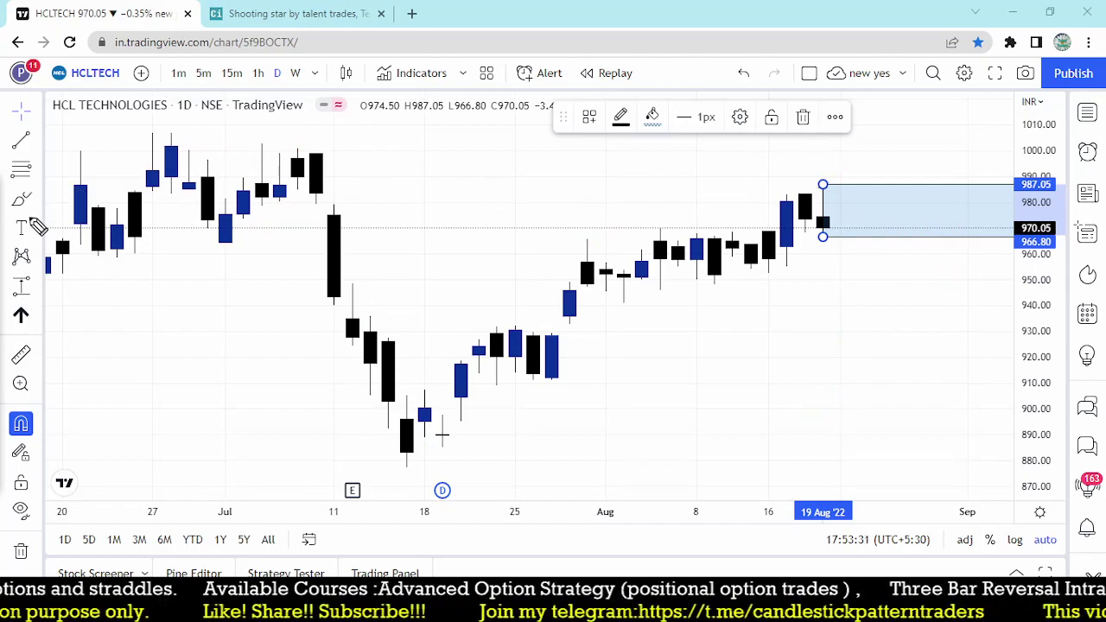
Step: Delete the price range and redraw it from the 19 August candle's low to its high on the HCLTECH chart
left_click(802, 117)
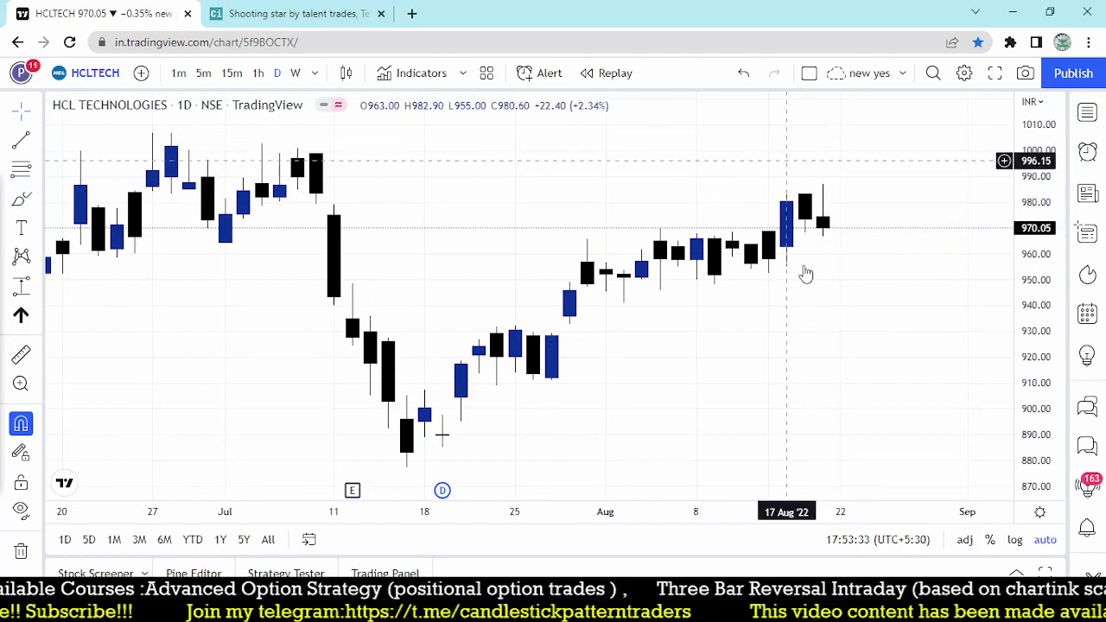
left_click_drag(829, 324, 718, 239)
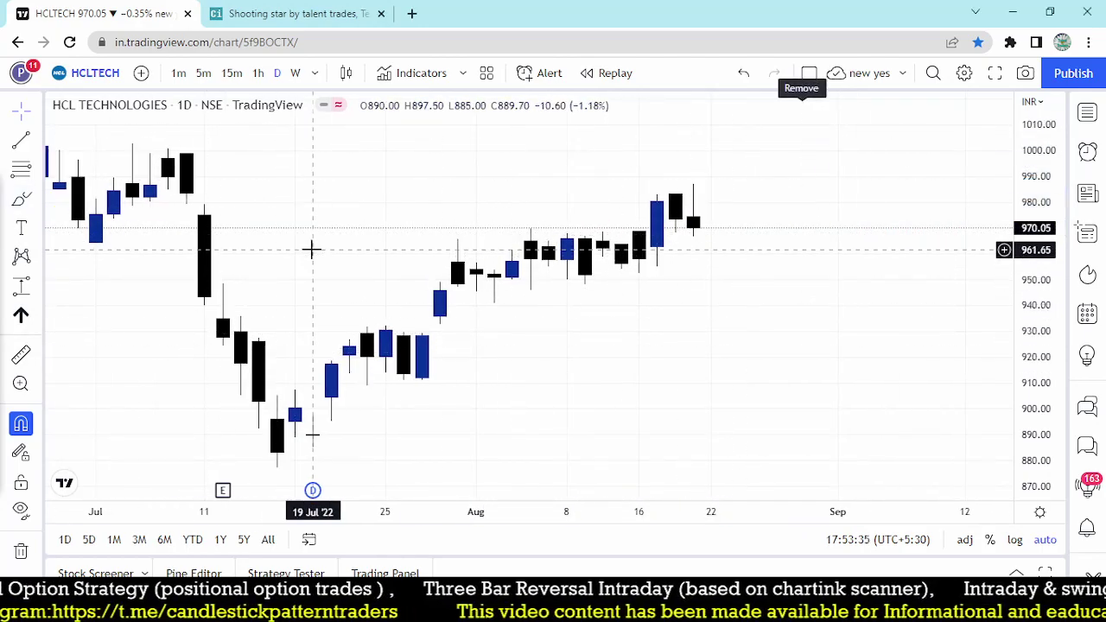
left_click(21, 289)
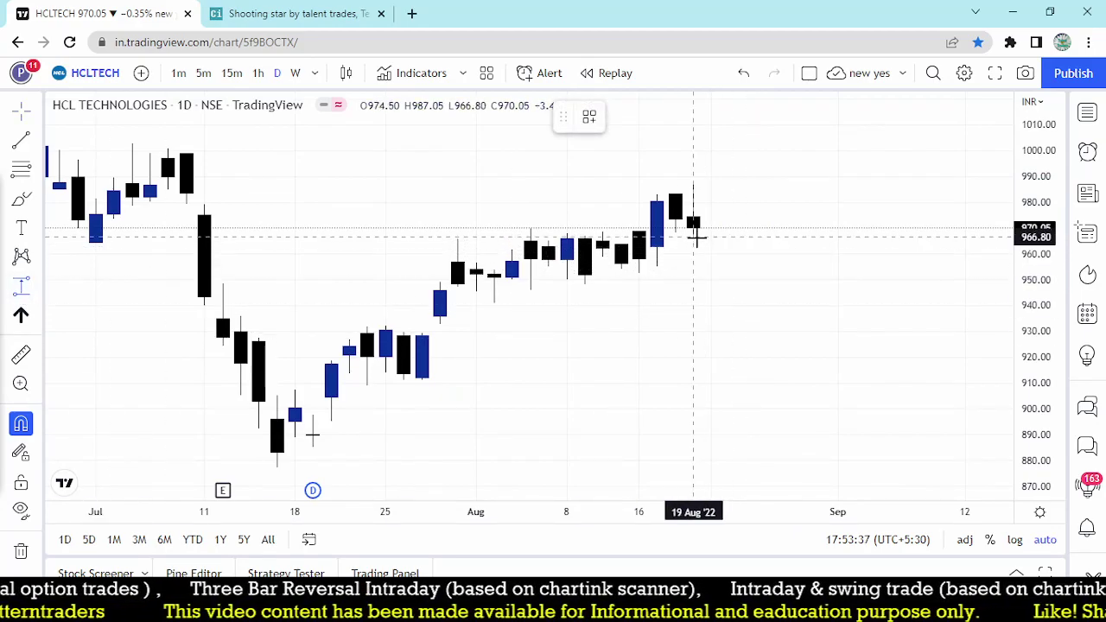
left_click(693, 236)
left_click(696, 190)
left_click(925, 348)
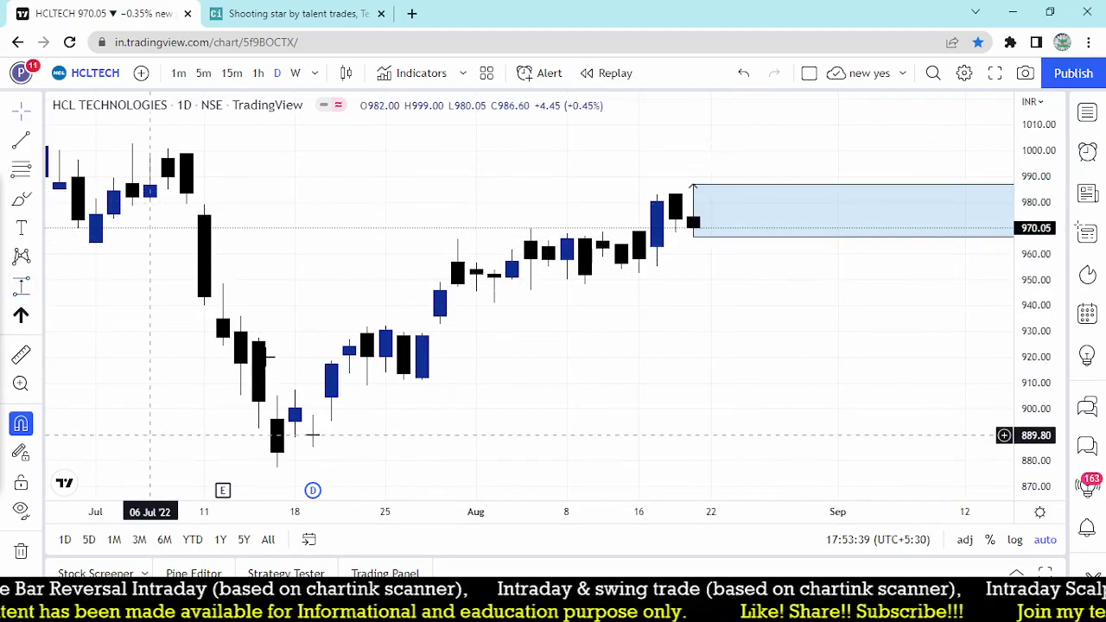
Step: Check the third stock in the Chartink shooting star scan and load the NSE Larsen & Toubro (LT) chart in TradingView
left_click(316, 10)
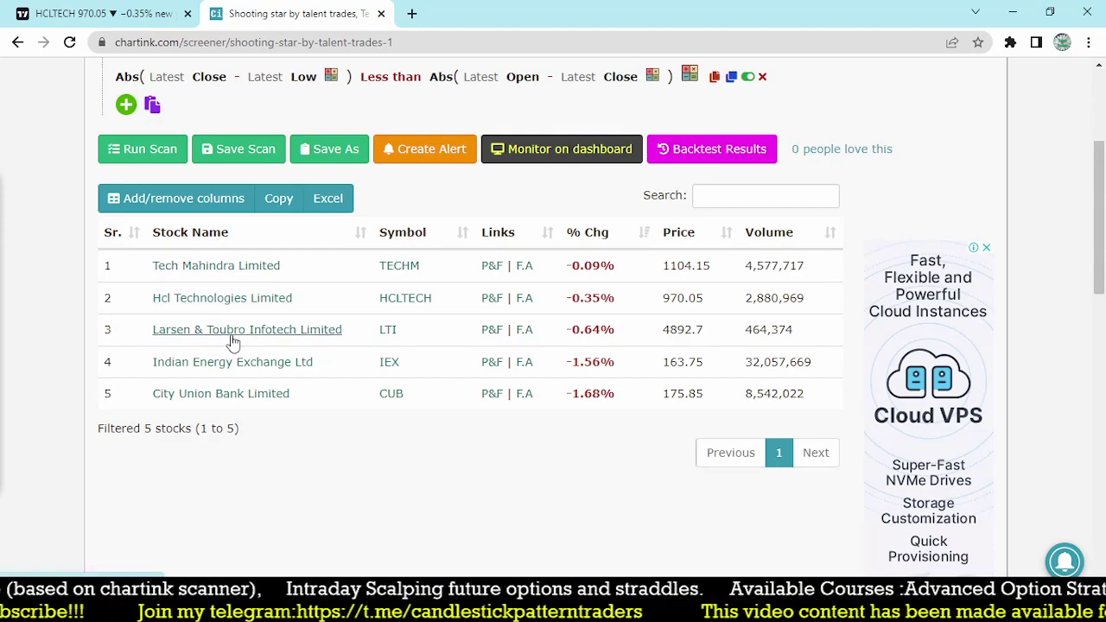
left_click(95, 13)
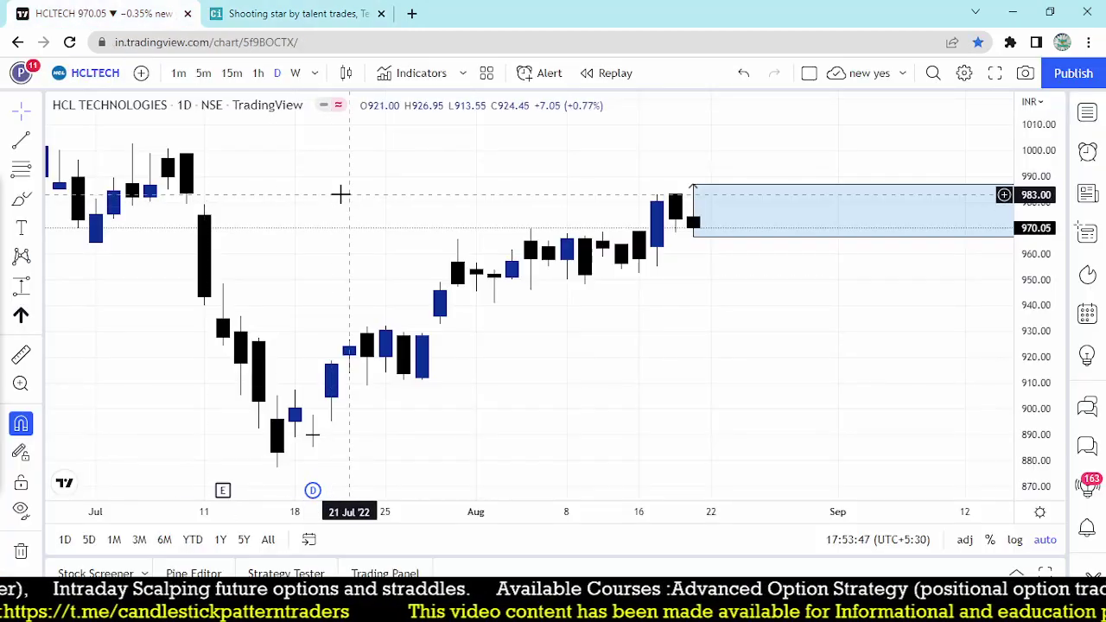
type("LT")
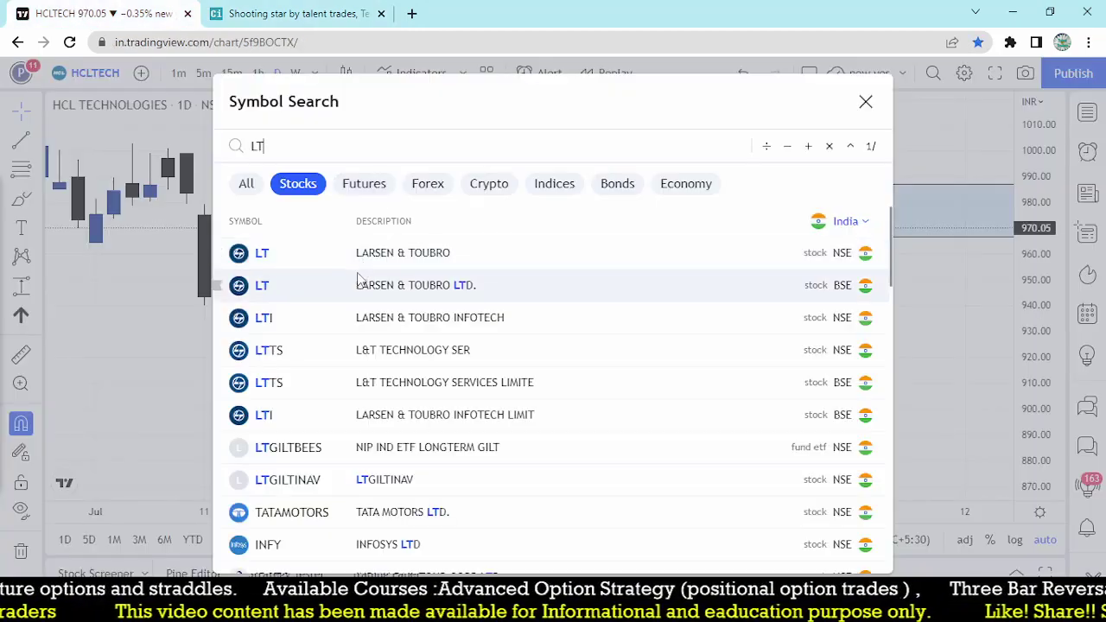
left_click(365, 256)
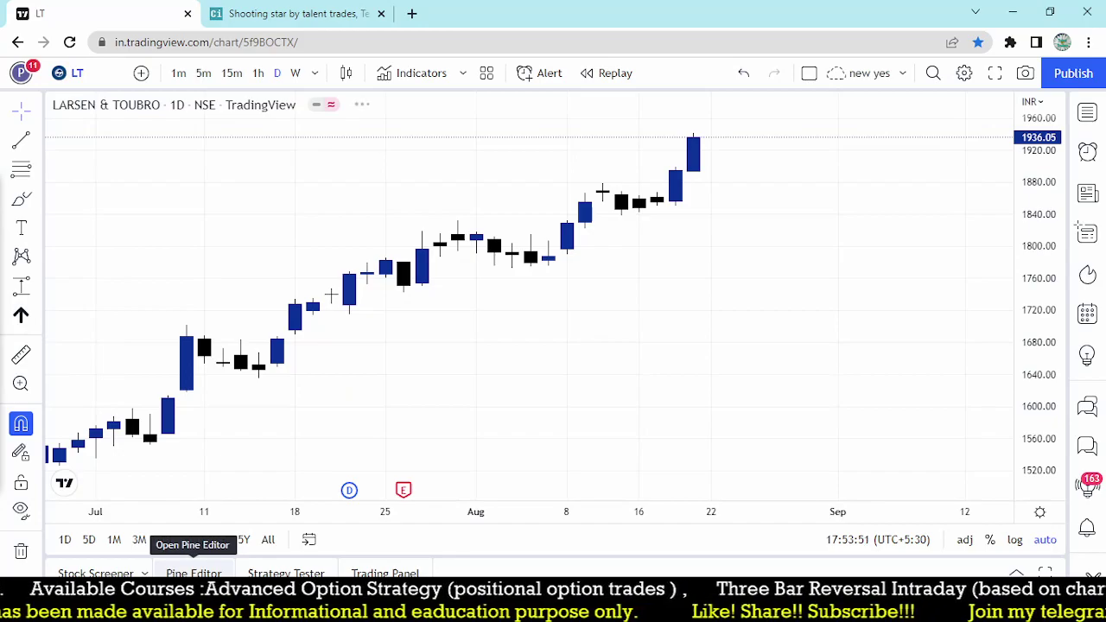
Step: Recheck the third stock's symbol in the Chartink scan and load the NSE Larsen & Toubro Infotech (LTI) chart in TradingView
left_click(254, 10)
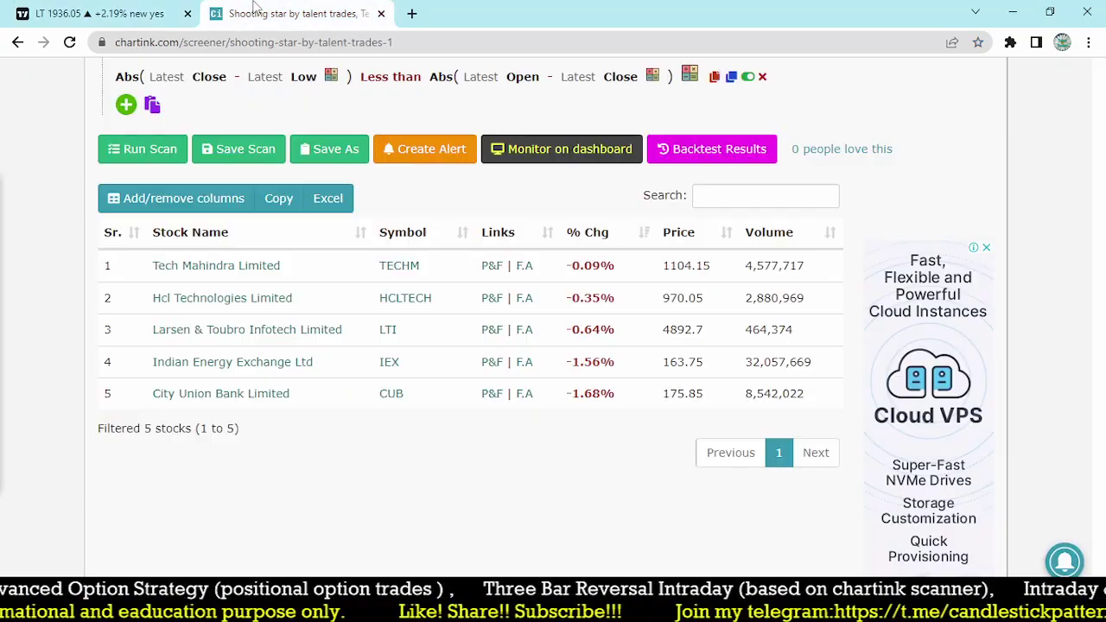
left_click(108, 14)
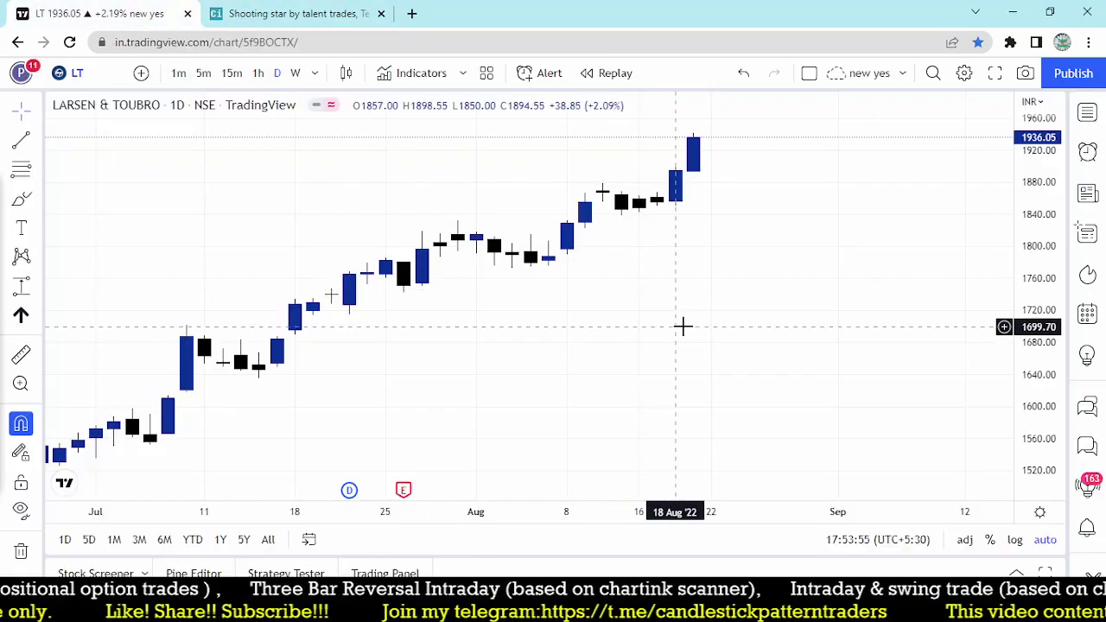
type("LTI")
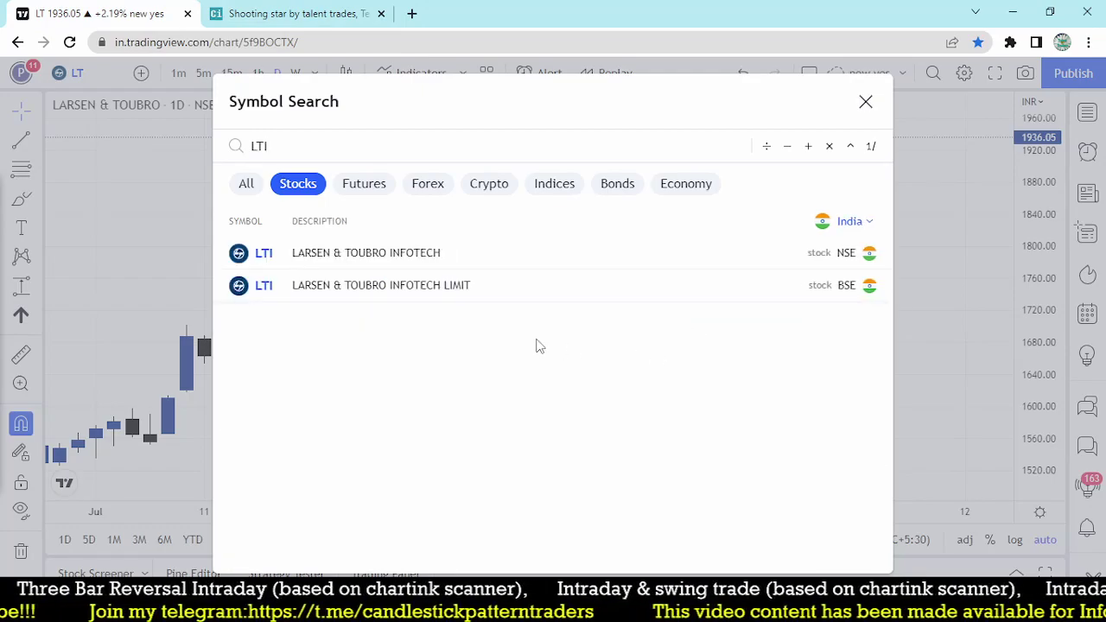
left_click(451, 256)
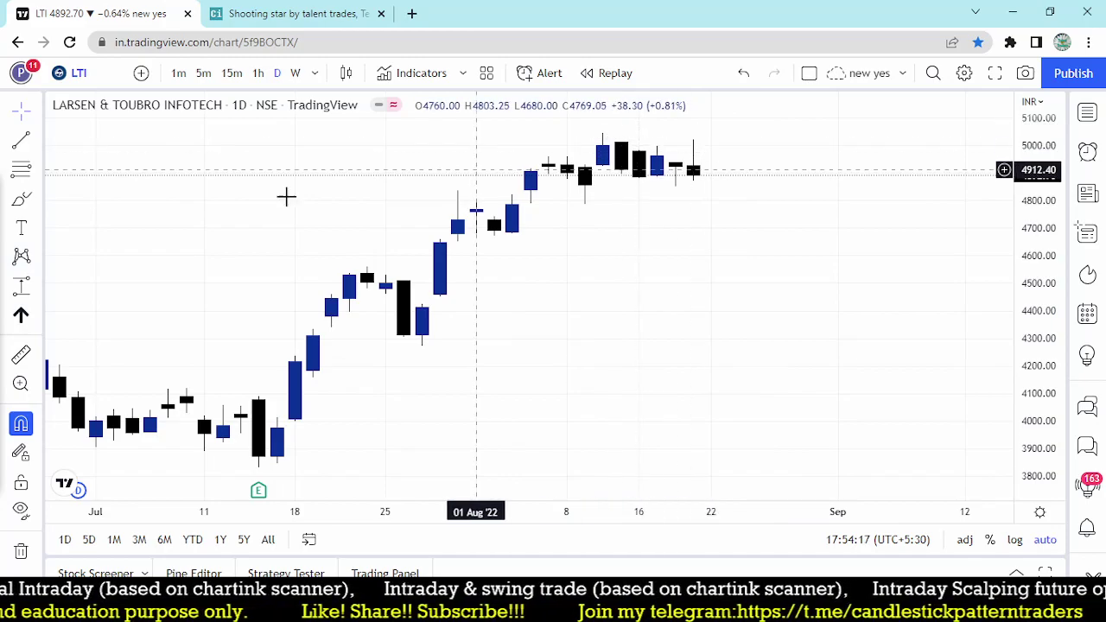
Step: Box the 19 August LTI candle, line its low, and draw a Price Range from 4870.00 to 5019.95
left_click_drag(683, 135, 716, 193)
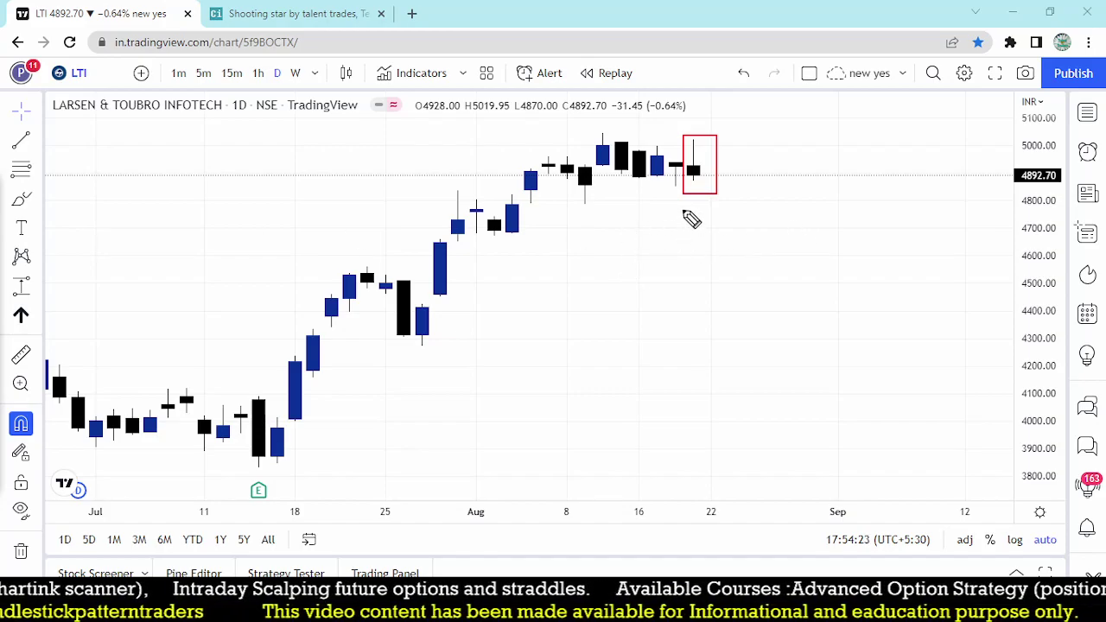
left_click_drag(694, 182, 768, 182)
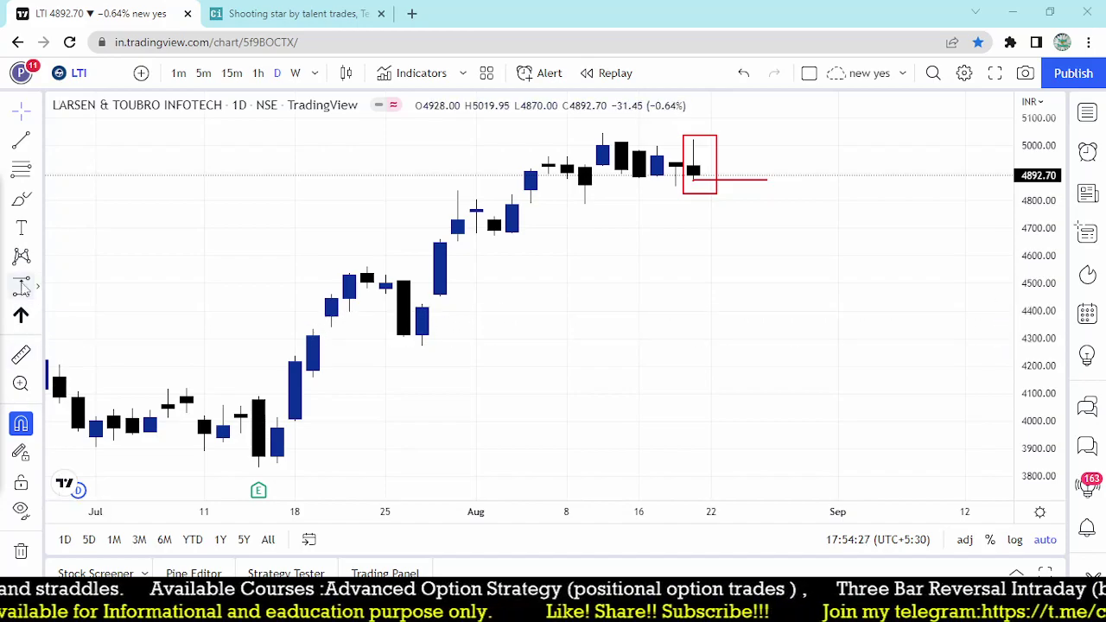
left_click(21, 285)
left_click(694, 180)
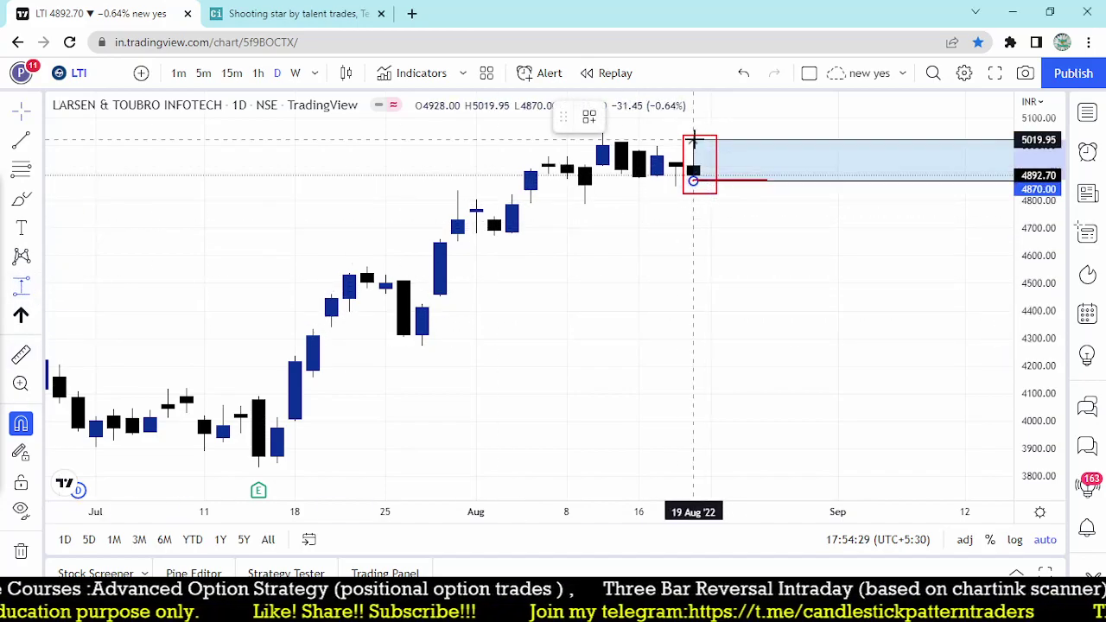
left_click(693, 140)
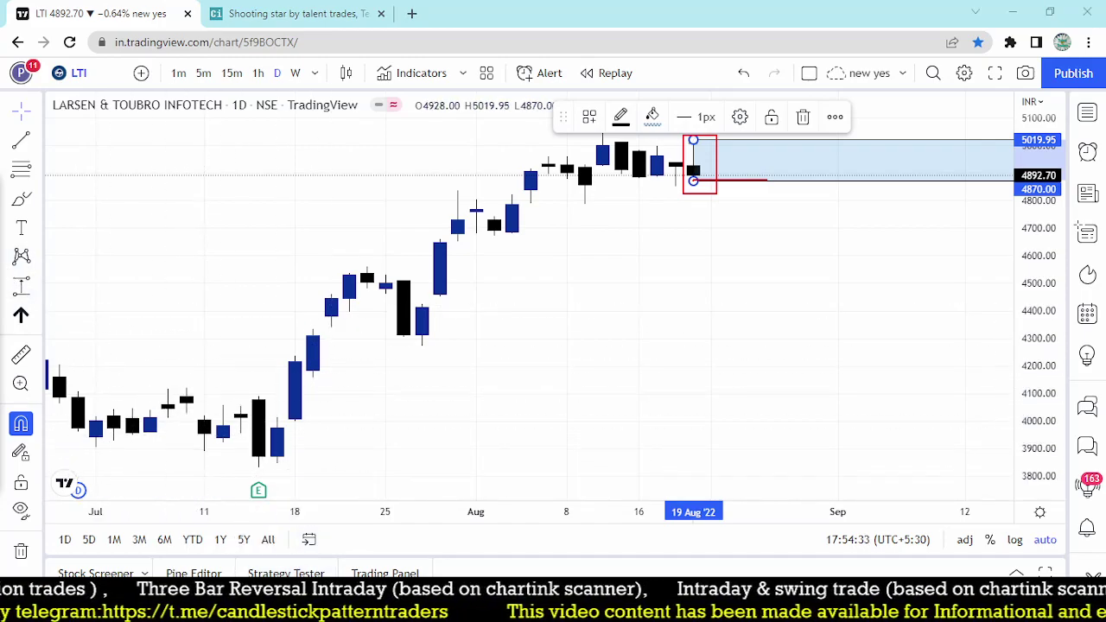
Step: Write underlined "4870", "Short" and "Bear Reversal" notes and "5020" at the candle's high, clearing the annotations when finished
mouse_move(713, 228)
left_mouse_down()
mouse_move(713, 249)
mouse_move(755, 222)
left_mouse_up()
left_click_drag(716, 272, 777, 229)
mouse_move(628, 298)
left_mouse_down()
mouse_move(618, 312)
mouse_move(648, 307)
mouse_move(671, 278)
left_mouse_up()
left_click_drag(616, 358, 674, 305)
mouse_move(432, 353)
left_mouse_down()
mouse_move(443, 375)
mouse_move(484, 322)
mouse_move(529, 293)
mouse_move(537, 263)
mouse_move(549, 279)
left_mouse_up()
left_click_drag(467, 380, 584, 271)
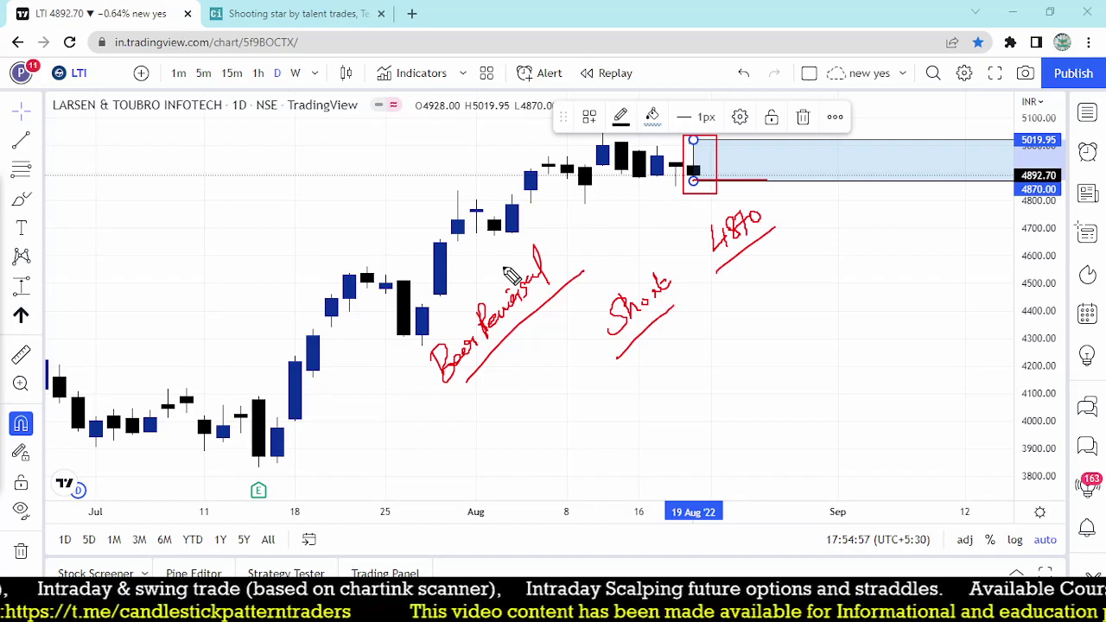
mouse_move(807, 138)
left_mouse_down()
mouse_move(816, 149)
mouse_move(867, 111)
left_mouse_up()
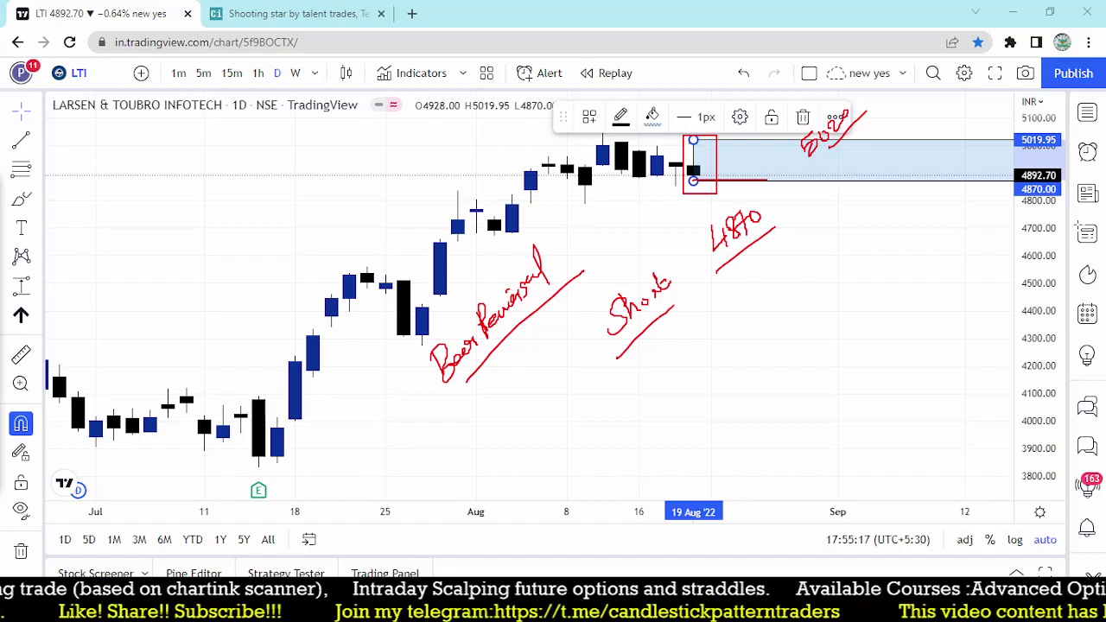
key("Escape")
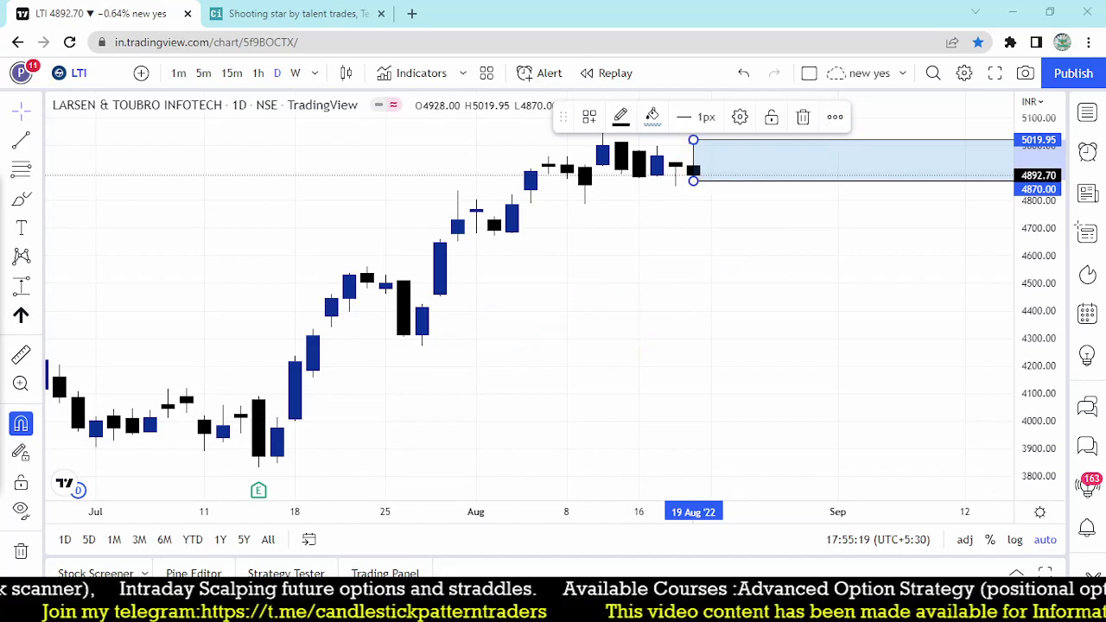
Step: Check the remaining stocks in the Chartink shooting star scan and load the NSE City Union Bank (CUB) chart in TradingView
left_click(247, 10)
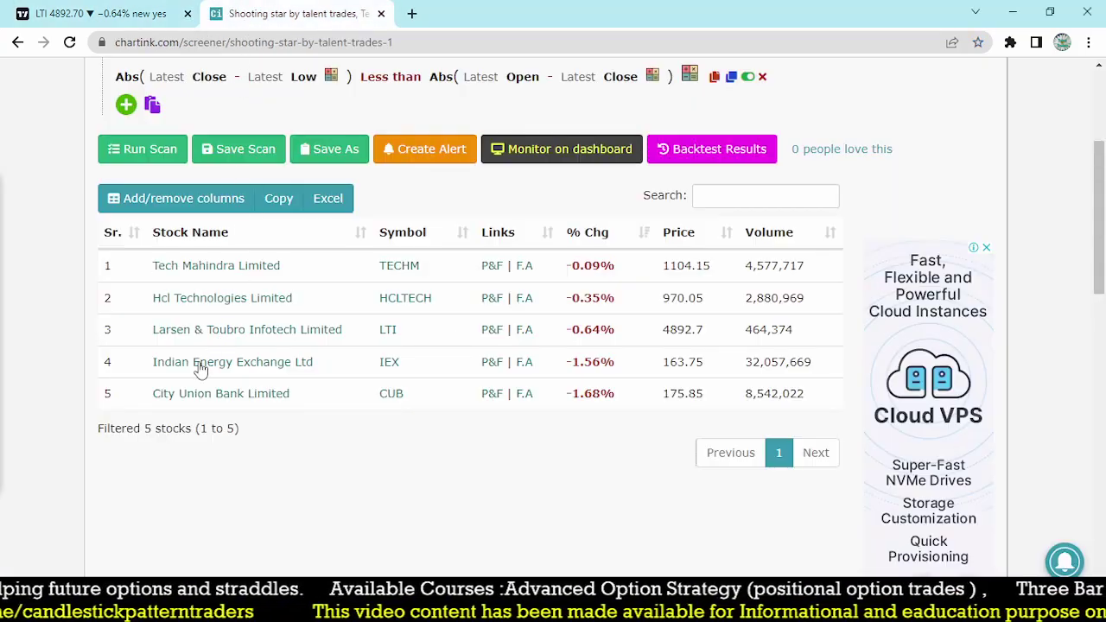
left_click(112, 13)
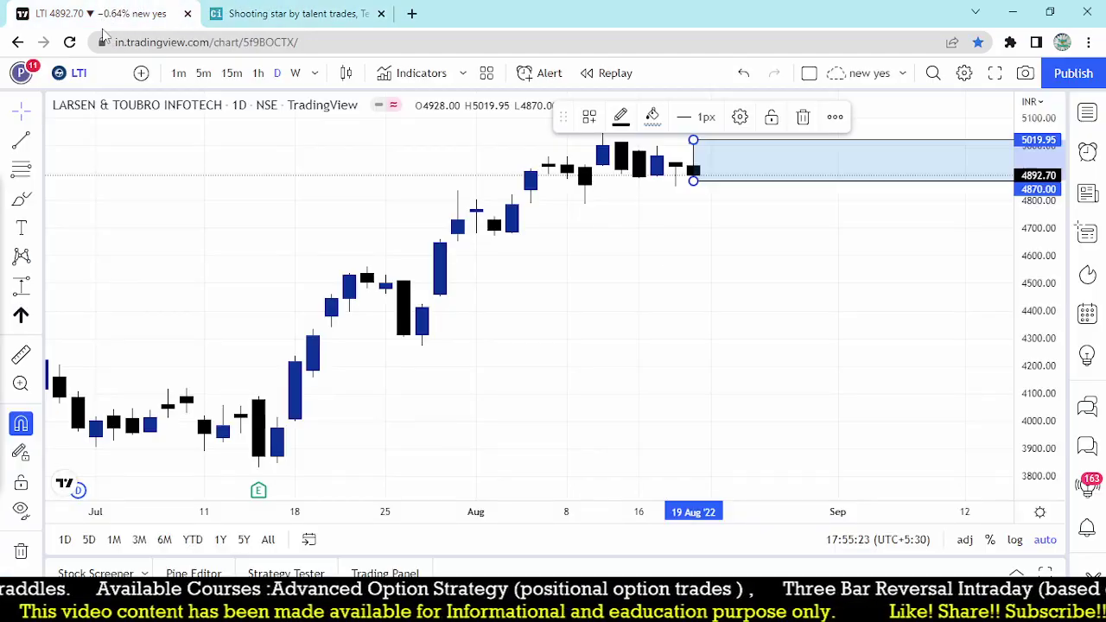
type("cub")
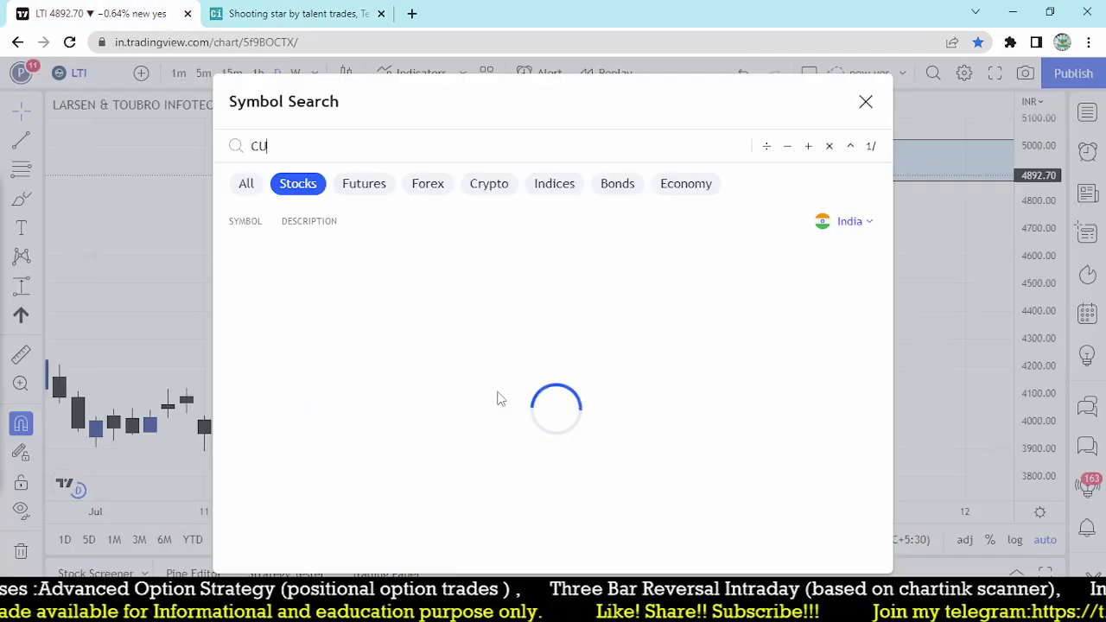
left_click(366, 257)
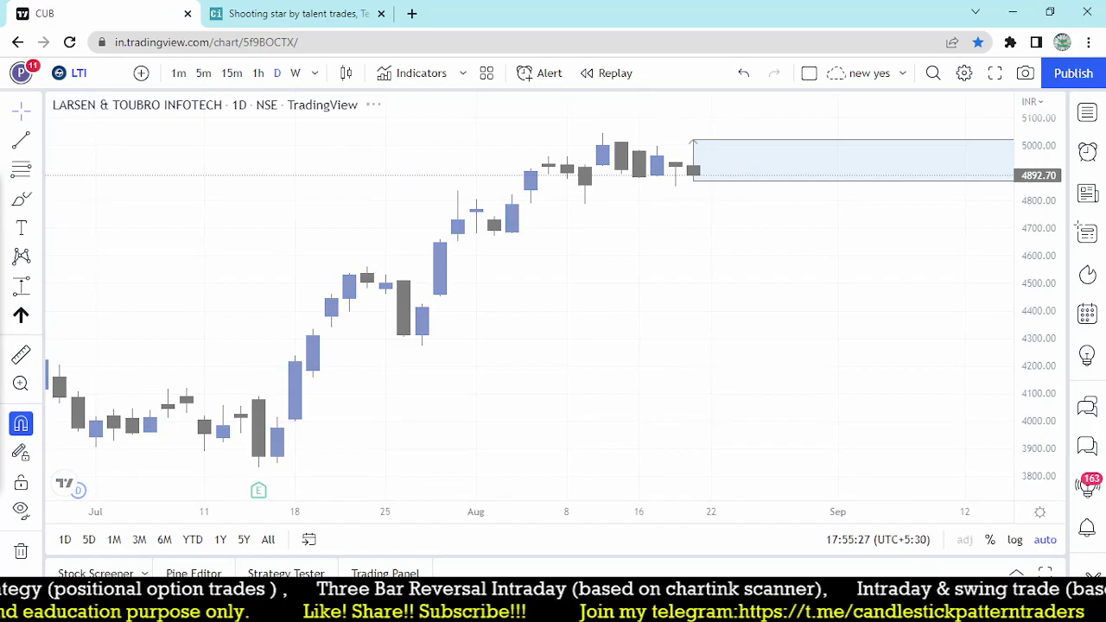
Step: Draw a Price Range on the 19 August CUB candle from 174.90 to 185.70 and mark its low with a red line
scroll(682, 339, "down", 1)
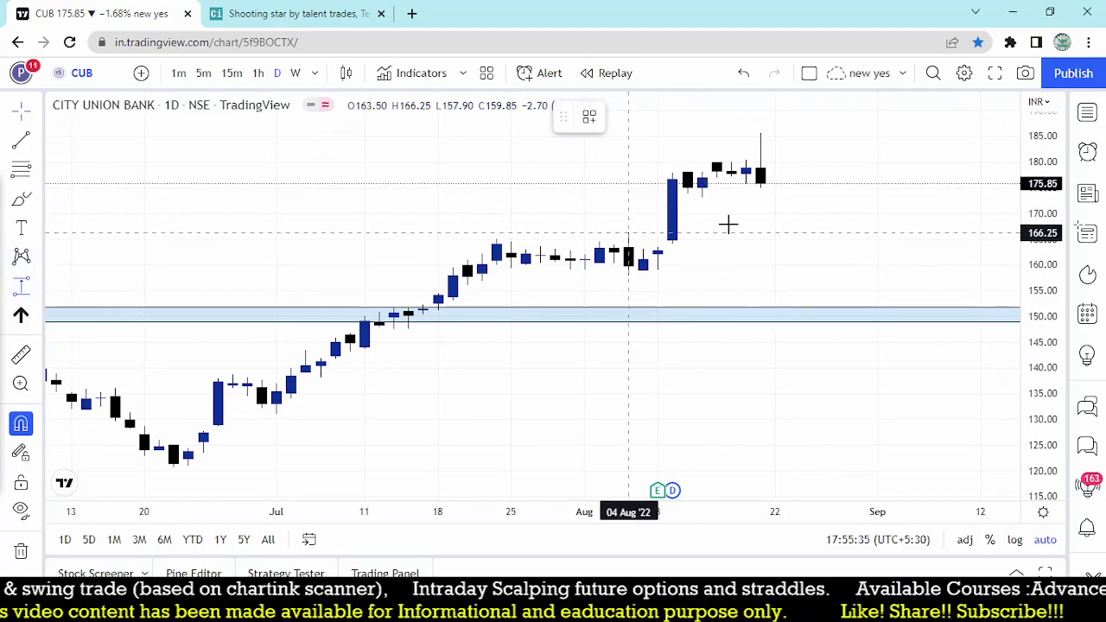
left_click_drag(765, 186, 760, 134)
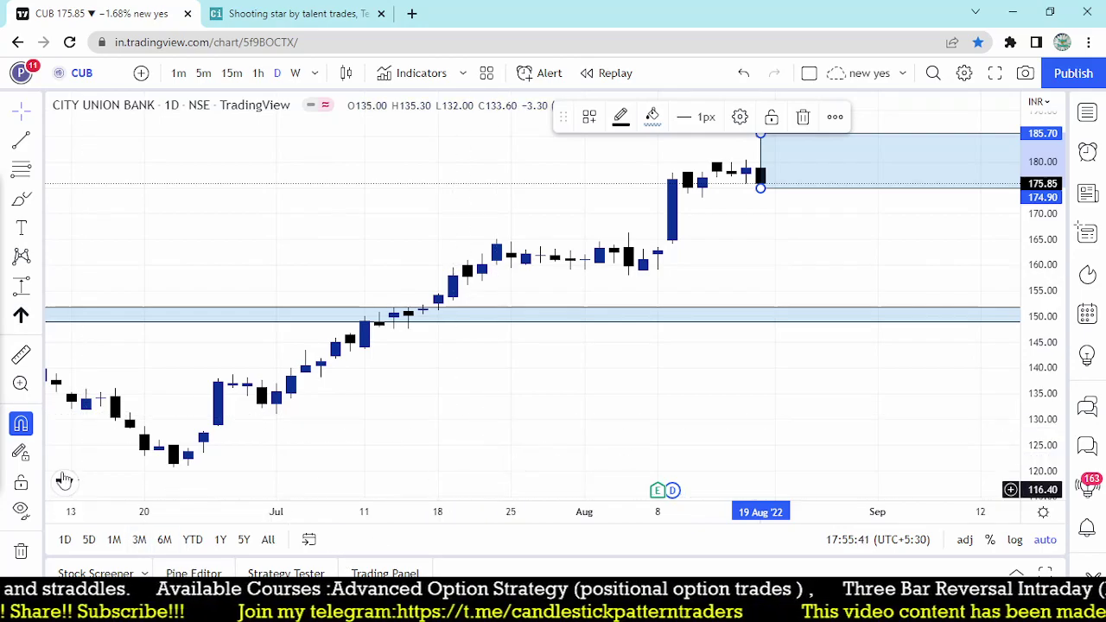
left_click_drag(740, 204, 794, 181)
Step: Handwrite underlined red notes "174.90" below the candle's low and "185.70" inside the price range
mouse_move(757, 243)
left_mouse_down()
mouse_move(764, 268)
mouse_move(782, 250)
mouse_move(805, 251)
mouse_move(825, 221)
left_mouse_up()
left_click_drag(769, 301, 830, 253)
mouse_move(855, 159)
left_mouse_down()
mouse_move(851, 179)
mouse_move(889, 168)
mouse_move(907, 136)
left_mouse_up()
left_click_drag(864, 221, 916, 186)
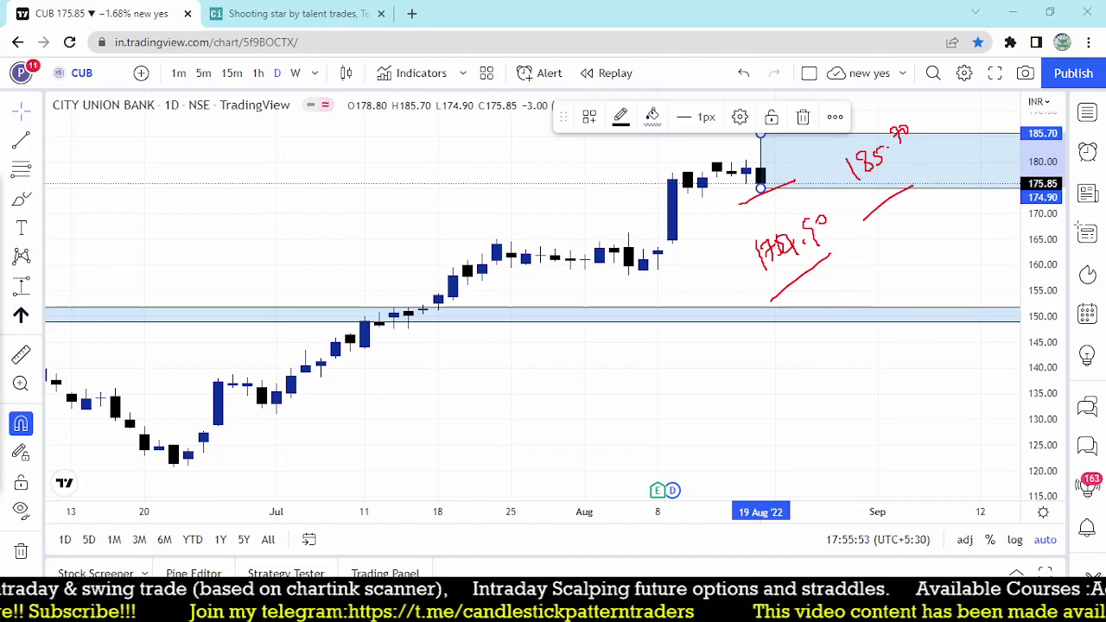
Step: Switch to the Chartink shooting star scan to review its list of stocks
left_click(294, 13)
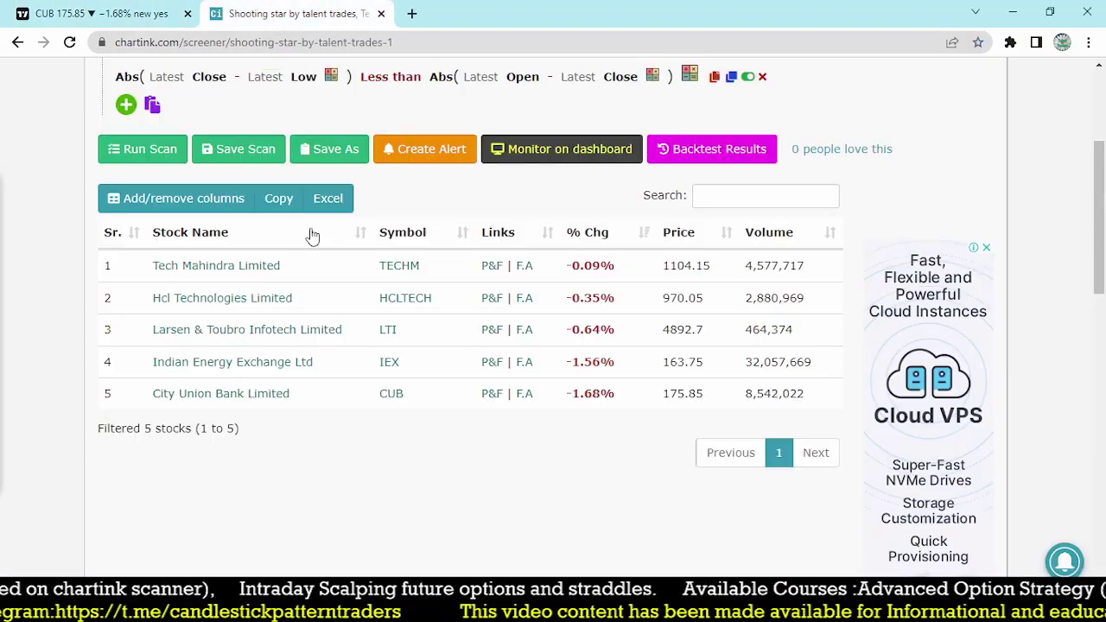